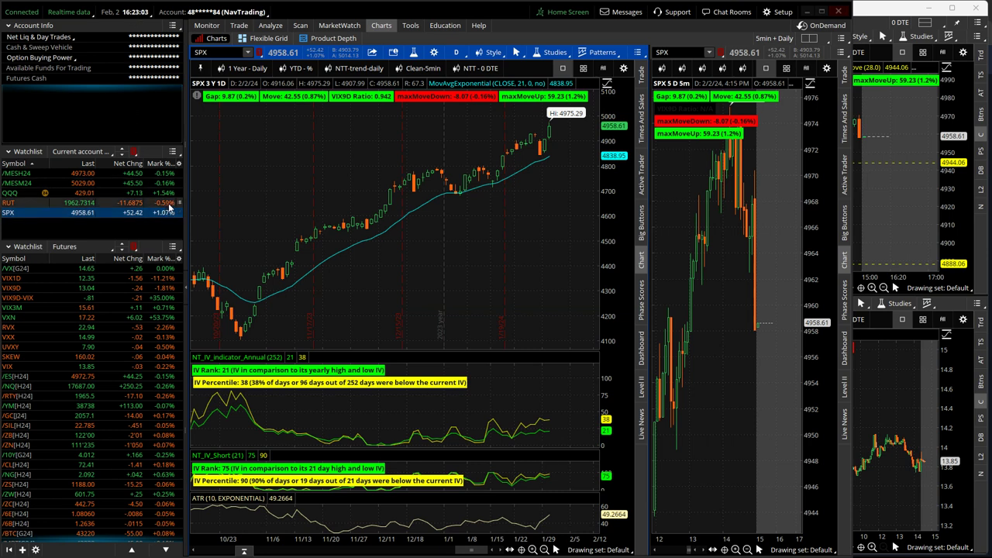
Review the daily and 5-minute charts of VIX, SPX, /NQ, /RTY and /YM from the watchlists
{"action": "left_click", "coordinate": [124, 367]}
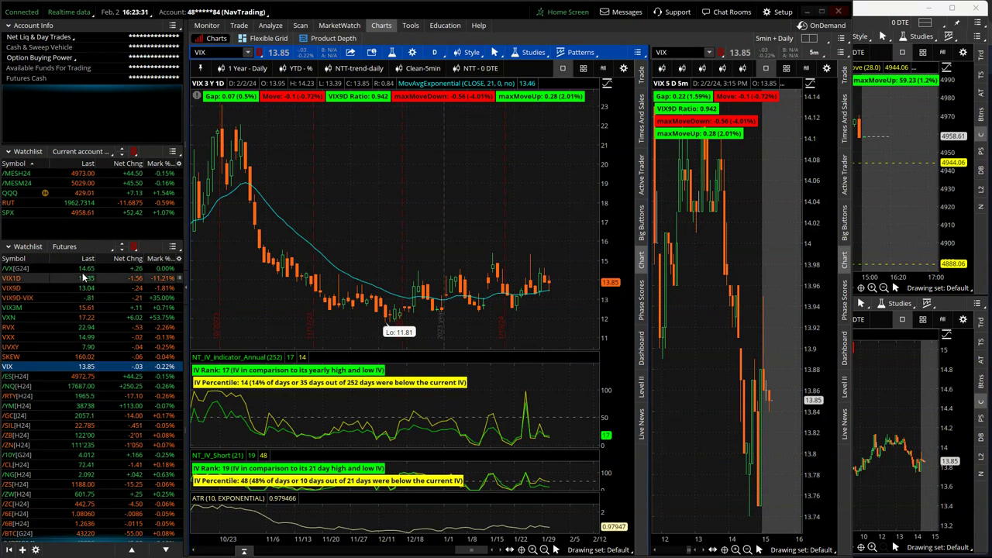
{"action": "left_click", "coordinate": [101, 213]}
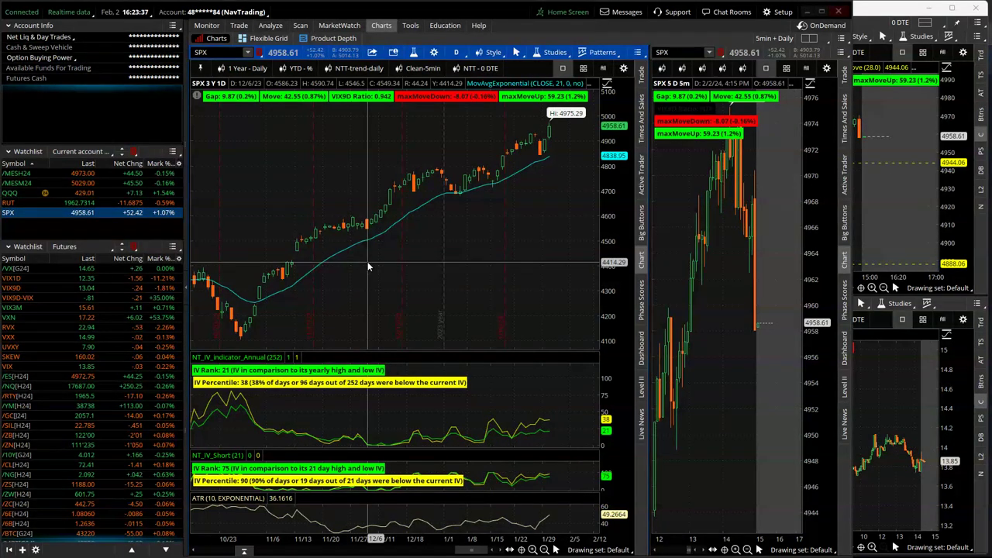
{"action": "left_click", "coordinate": [109, 387]}
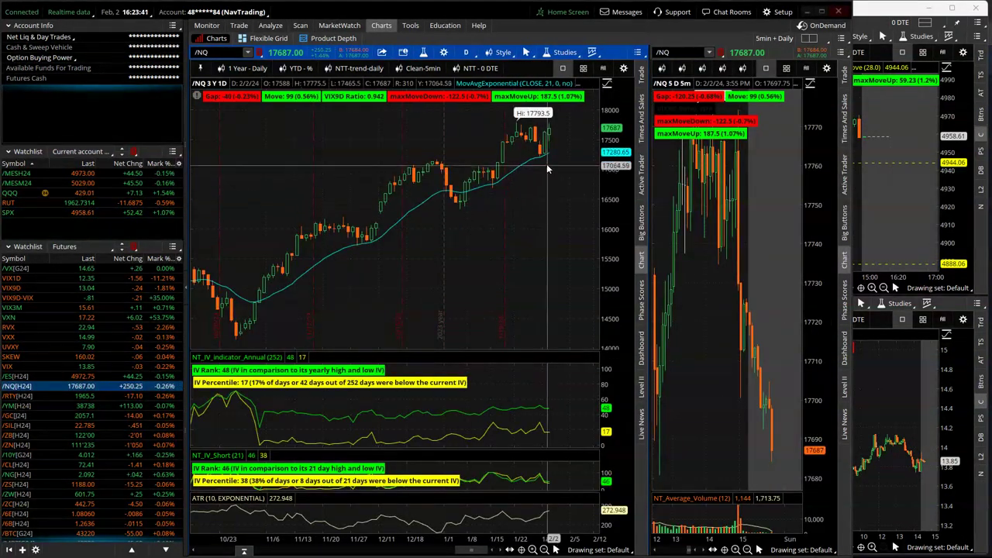
{"action": "left_click", "coordinate": [111, 397]}
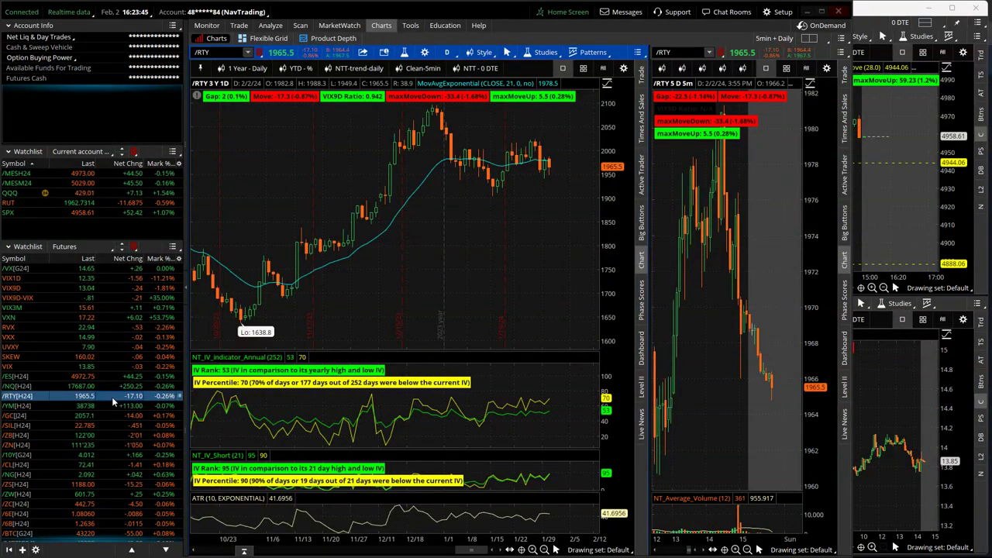
{"action": "left_click", "coordinate": [113, 404]}
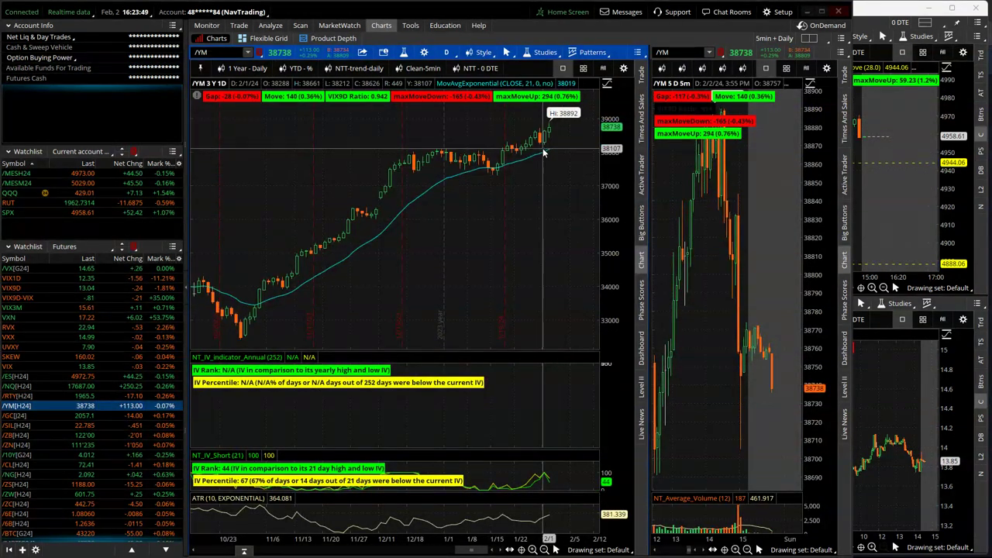
Review the metals and rates futures charts for /GC, /SIL, /ZB and /10Y from the Futures watchlist
{"action": "left_click", "coordinate": [104, 417]}
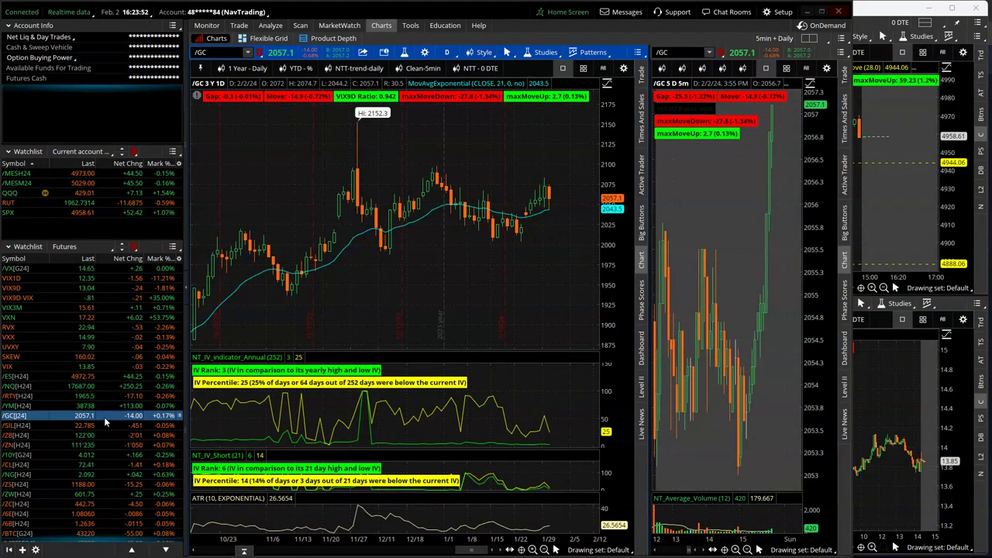
{"action": "left_click", "coordinate": [103, 424]}
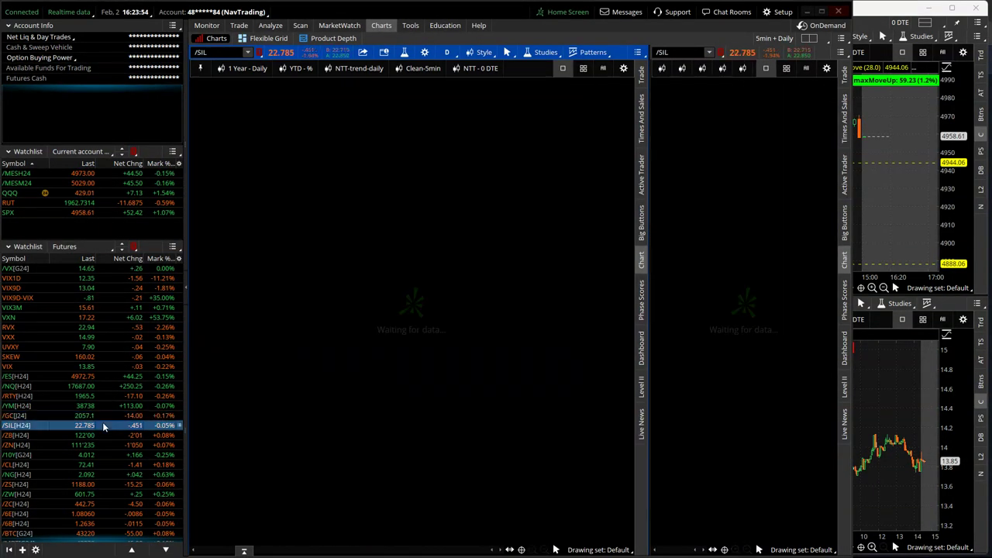
{"action": "left_click", "coordinate": [101, 435]}
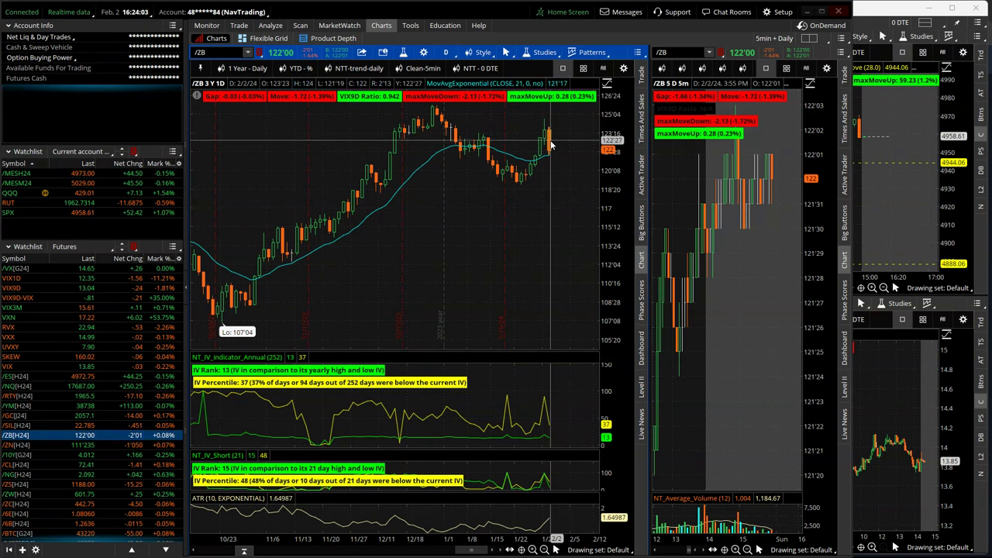
{"action": "left_click", "coordinate": [93, 455]}
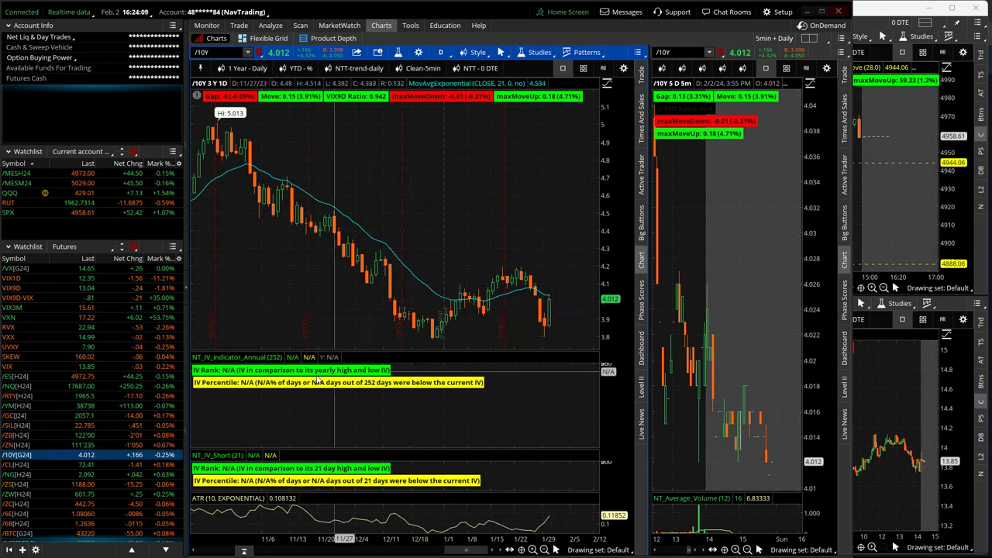
Review the commodity, currency and bitcoin futures charts for /CL, /NG, /ZS, /6E, /6B and /BTC
{"action": "left_click", "coordinate": [104, 464]}
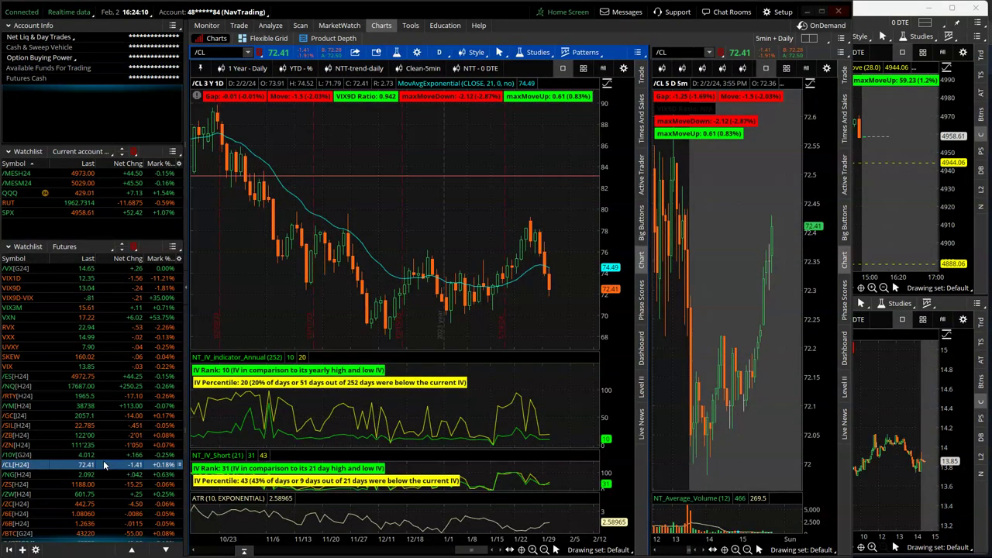
{"action": "left_click", "coordinate": [103, 473]}
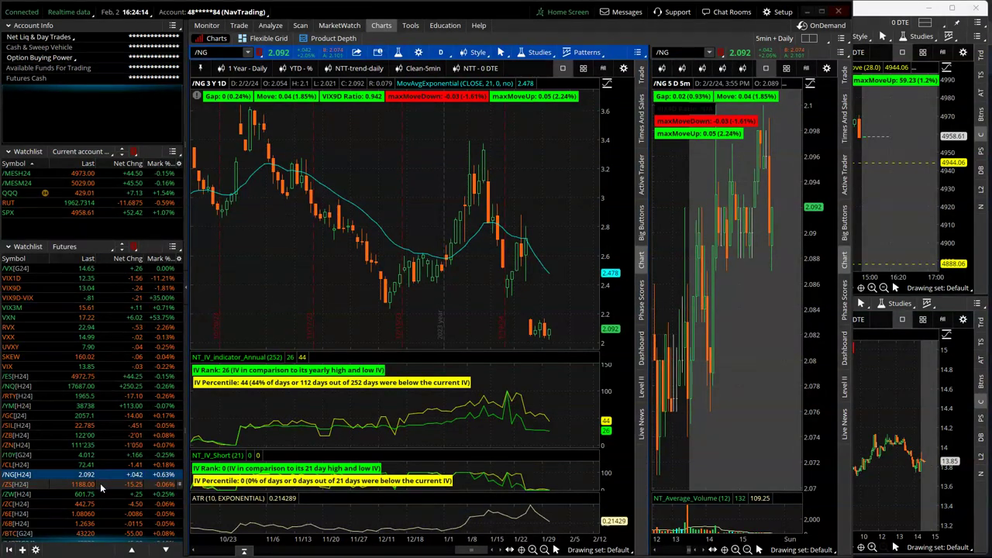
{"action": "left_click", "coordinate": [100, 483]}
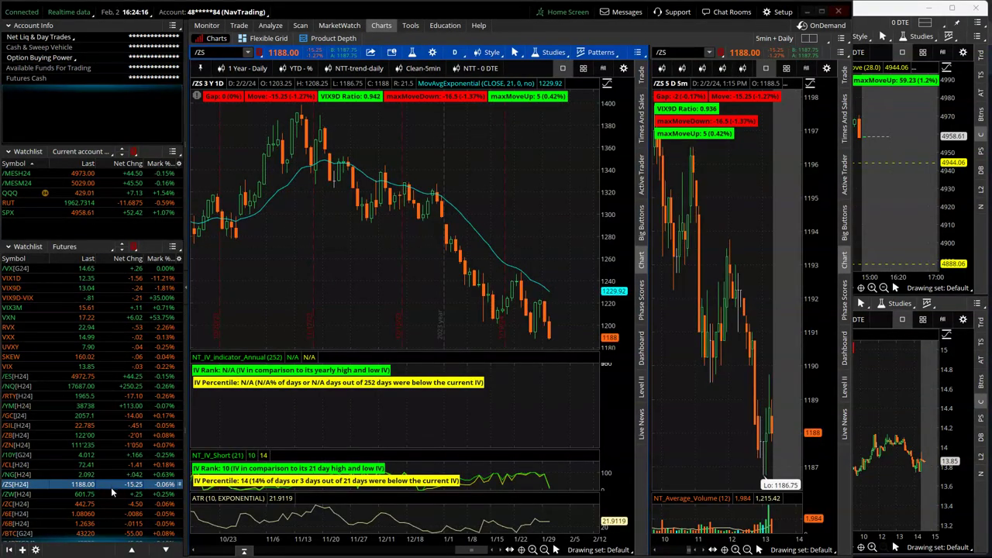
{"action": "left_click", "coordinate": [107, 514]}
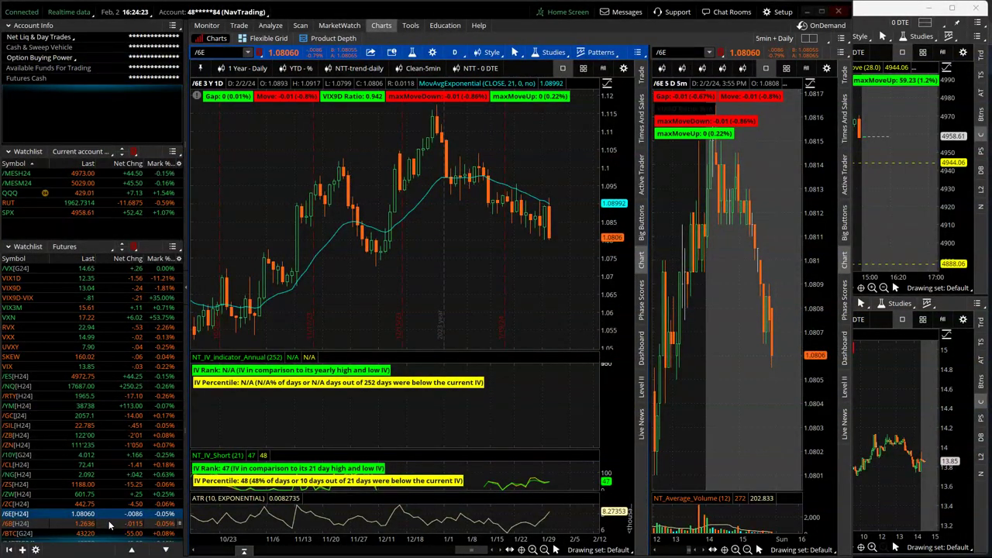
{"action": "left_click", "coordinate": [109, 524]}
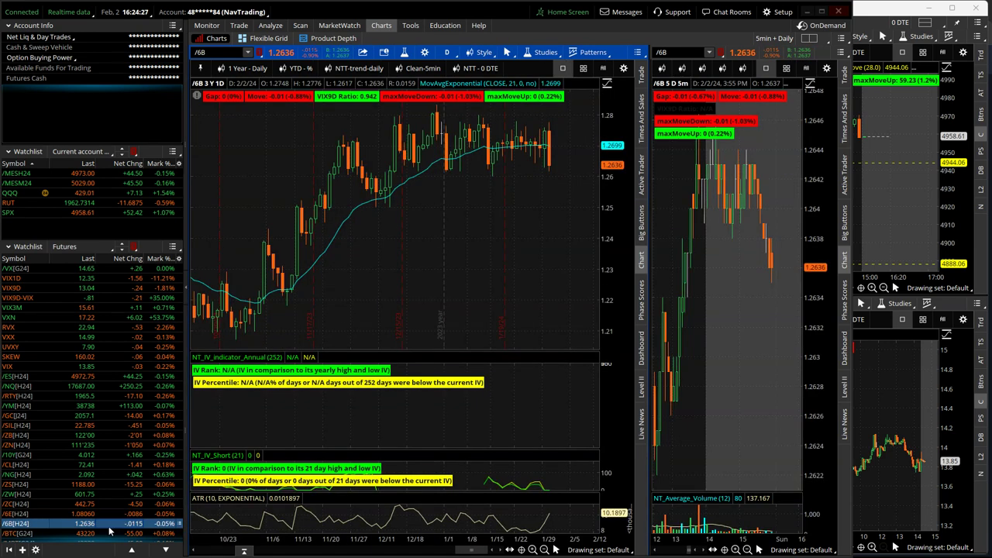
{"action": "left_click", "coordinate": [110, 533]}
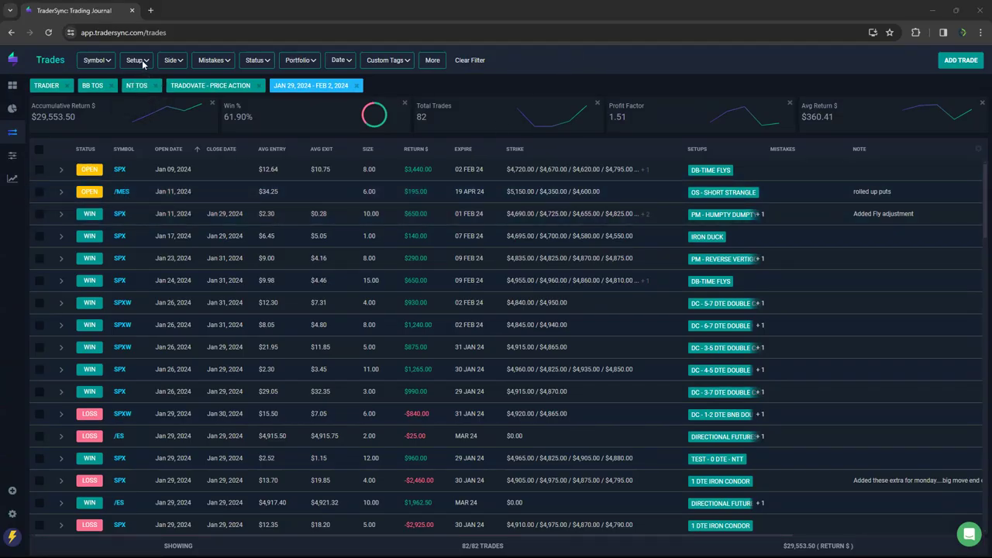
In TraderSync, widen the restored browser window and filter trades by setups 0 DTE - AM 2:1 - THURSDAY, AM RATIO IC - WED-TH-FRI and AM RATIO MONDAY
{"action": "double_click", "coordinate": [201, 12]}
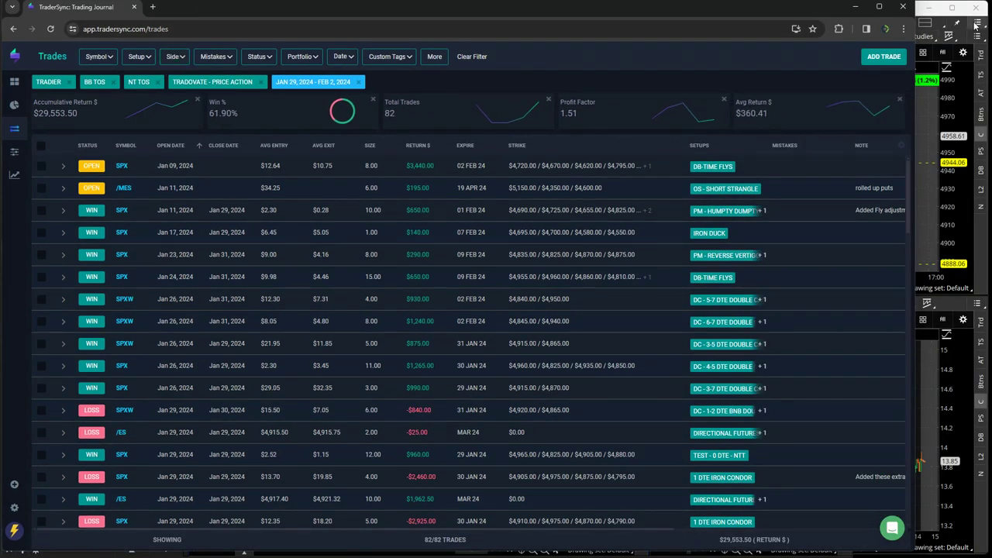
{"action": "left_click_drag", "start_coordinate": [916, 20], "coordinate": [991, 31]}
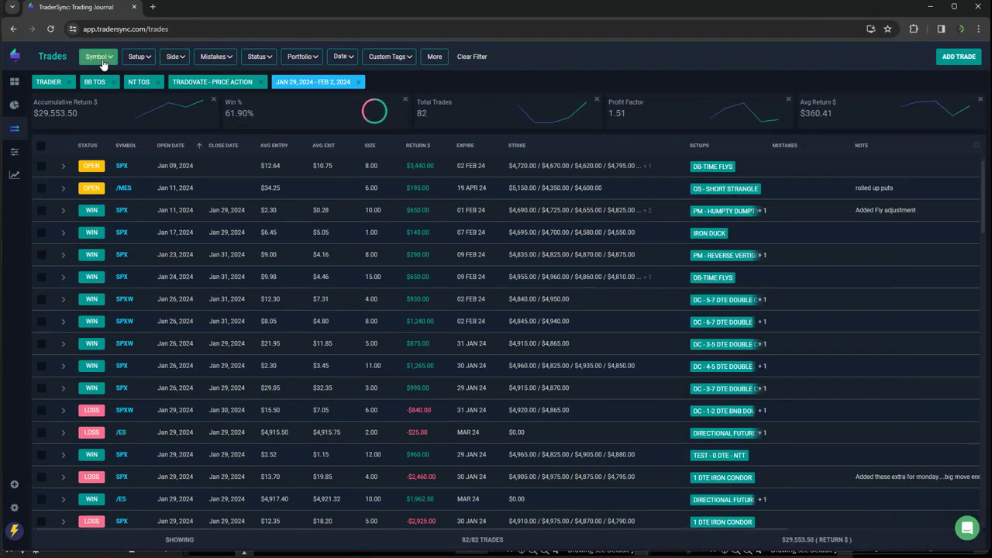
{"action": "left_click", "coordinate": [140, 58]}
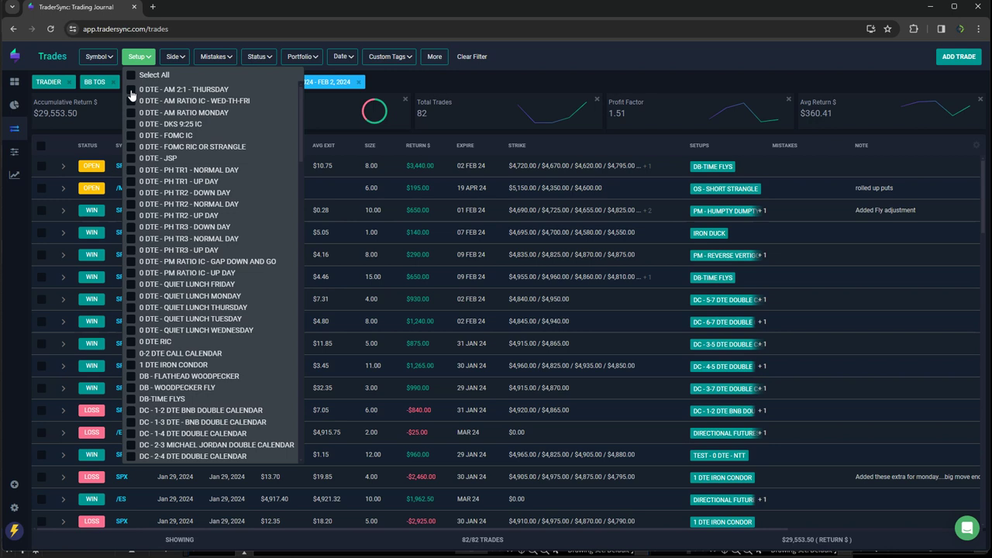
{"action": "left_click", "coordinate": [131, 89]}
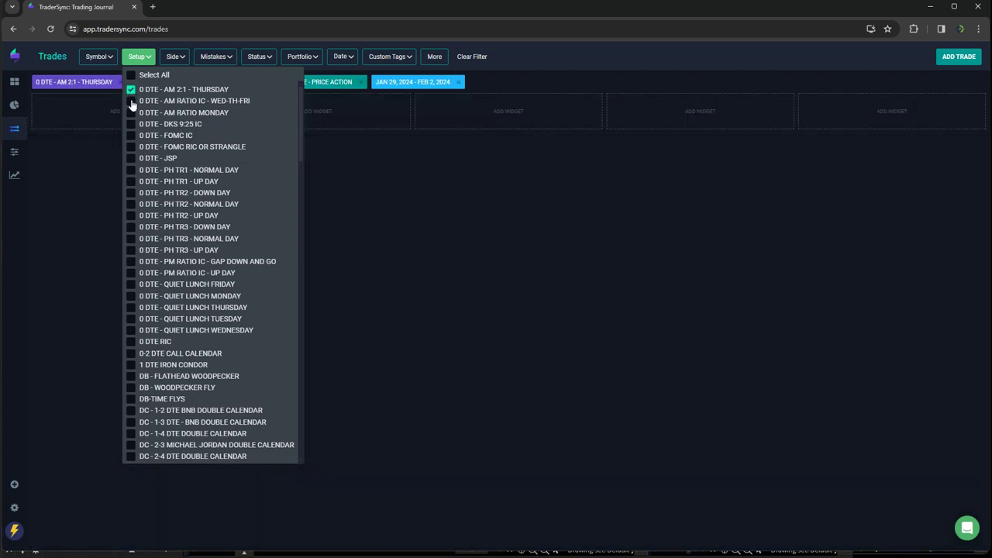
{"action": "left_click", "coordinate": [131, 101]}
{"action": "left_click", "coordinate": [131, 113]}
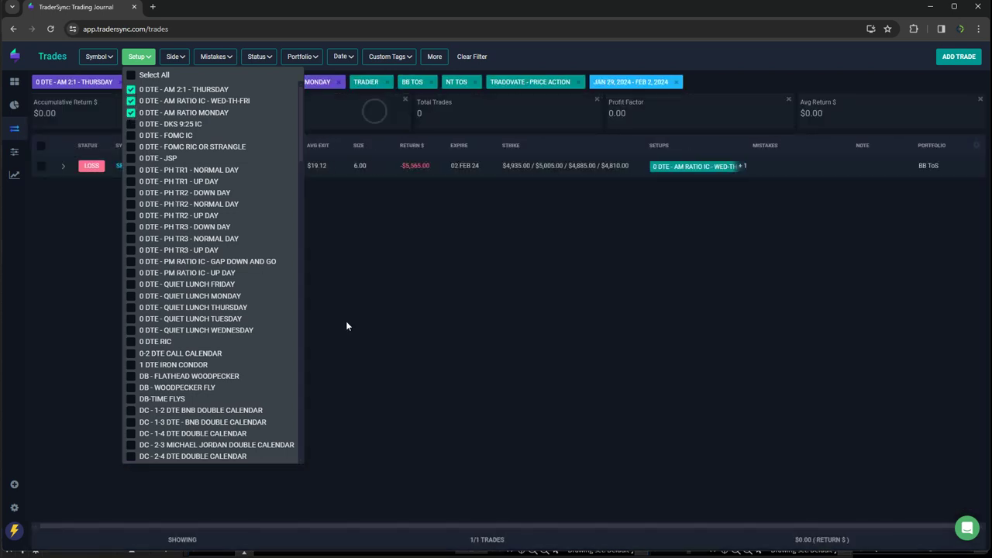
{"action": "left_click", "coordinate": [420, 348]}
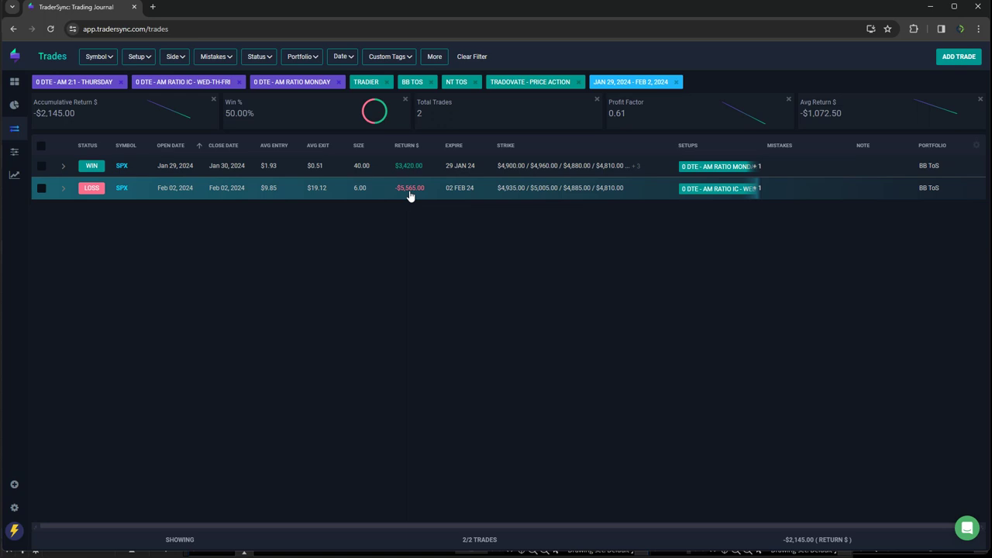
Replace the three AM setup filters with the 0 DTE - DKS 9:25 IC setup
{"action": "left_click", "coordinate": [144, 59]}
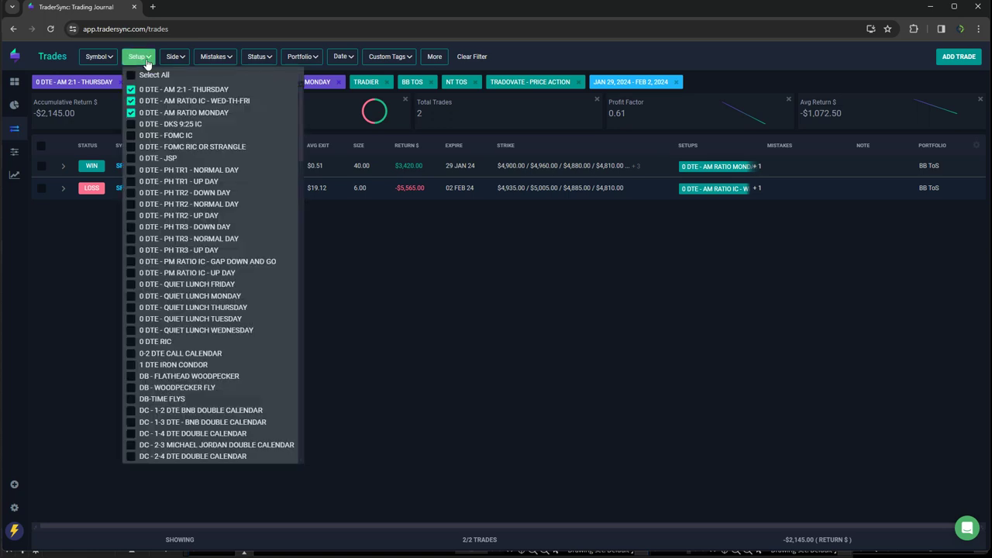
{"action": "left_click", "coordinate": [131, 89]}
{"action": "left_click", "coordinate": [131, 101]}
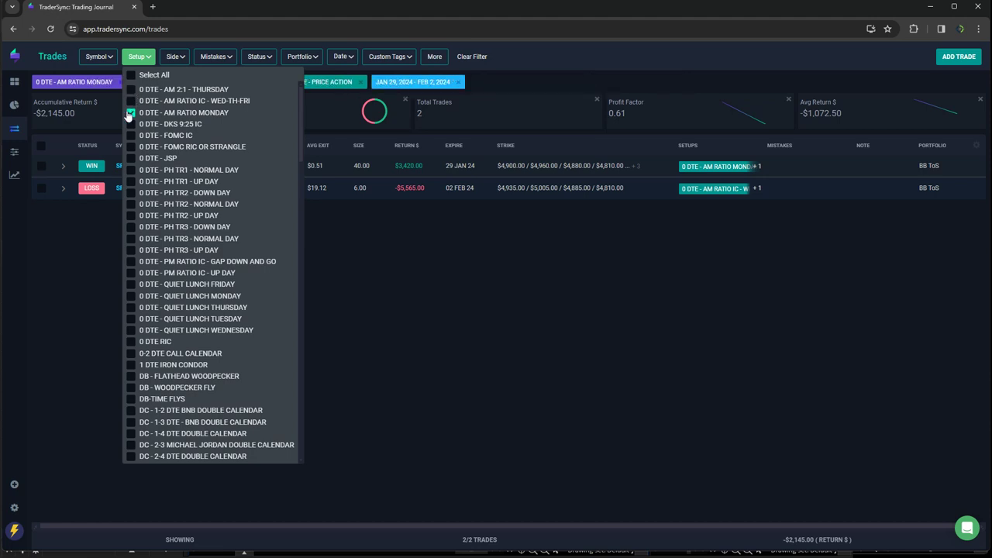
{"action": "left_click", "coordinate": [131, 112]}
{"action": "left_click", "coordinate": [131, 124]}
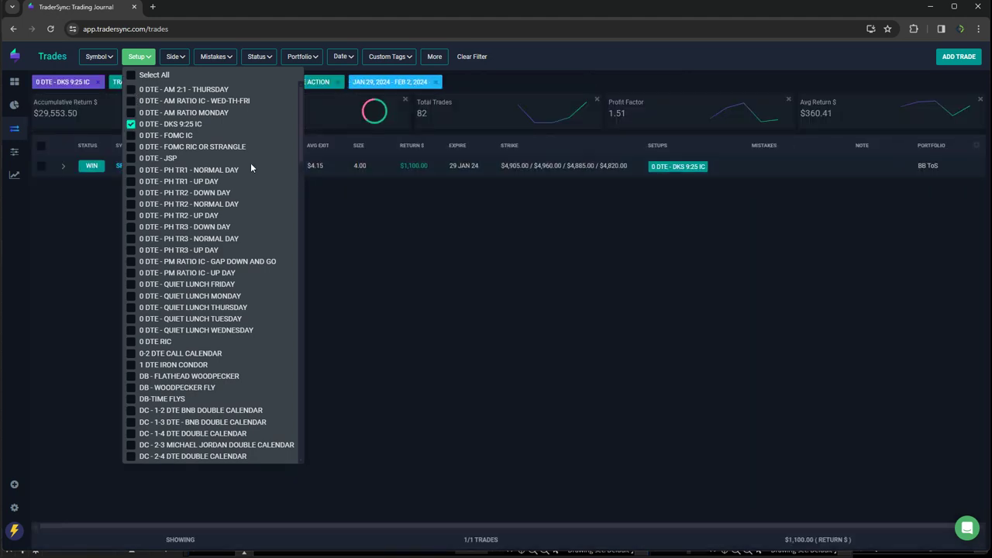
Switch the setup filter from DKS 9:25 IC to 0 DTE - FOMC IC and 0 DTE - FOMC RIC OR STRANGLE
{"action": "left_click", "coordinate": [131, 124]}
{"action": "left_click", "coordinate": [131, 135]}
{"action": "left_click", "coordinate": [131, 147]}
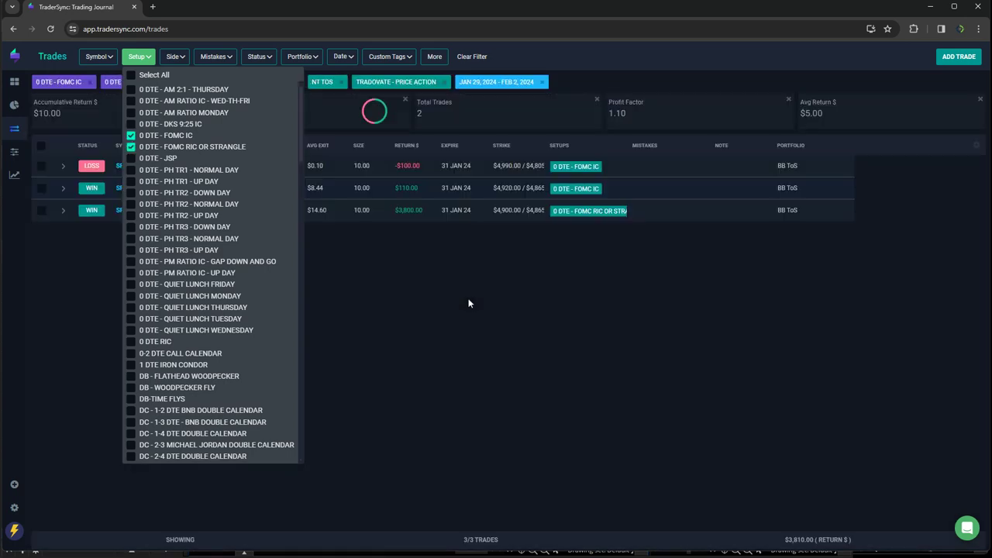
{"action": "left_click", "coordinate": [469, 303]}
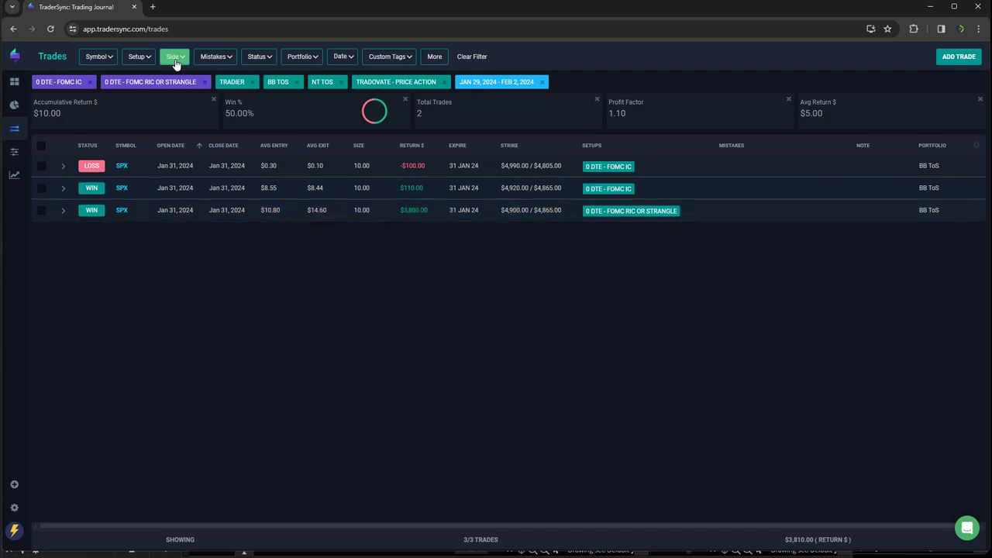
Replace the two FOMC setup filters with the 0 DTE - JSP setup
{"action": "left_click", "coordinate": [138, 56]}
{"action": "left_click", "coordinate": [131, 135]}
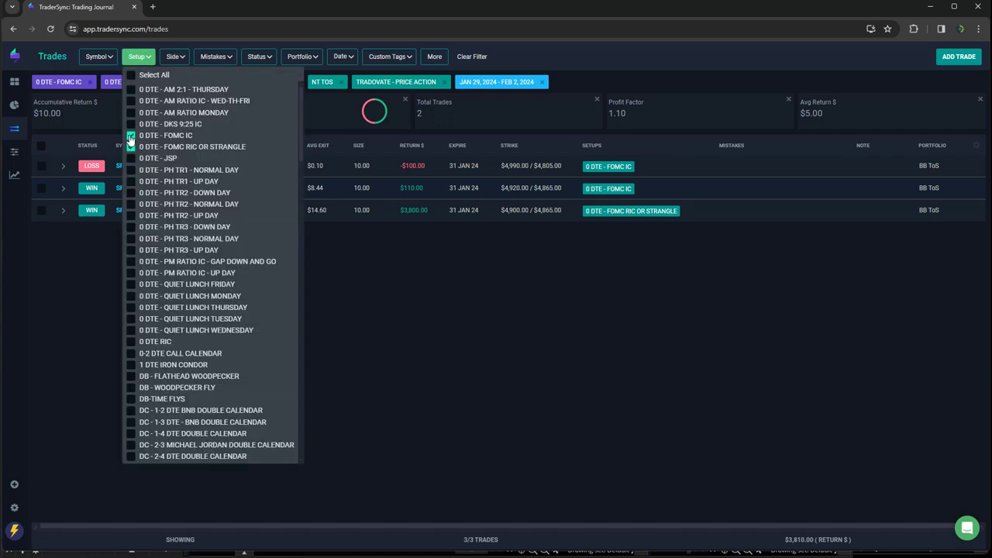
{"action": "left_click", "coordinate": [131, 146]}
{"action": "left_click", "coordinate": [131, 158]}
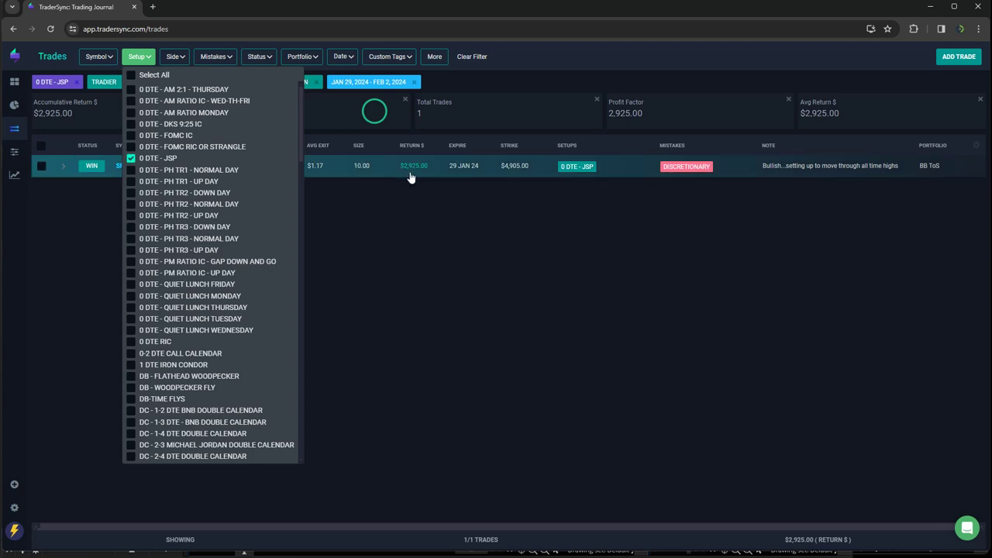
Replace the JSP filter with every 0 DTE - PH TR1, PH TR2 and PH TR3 setup, leaving the PM RATIO IC setups out
{"action": "left_click", "coordinate": [131, 158]}
{"action": "left_click", "coordinate": [131, 170]}
{"action": "left_click", "coordinate": [131, 181]}
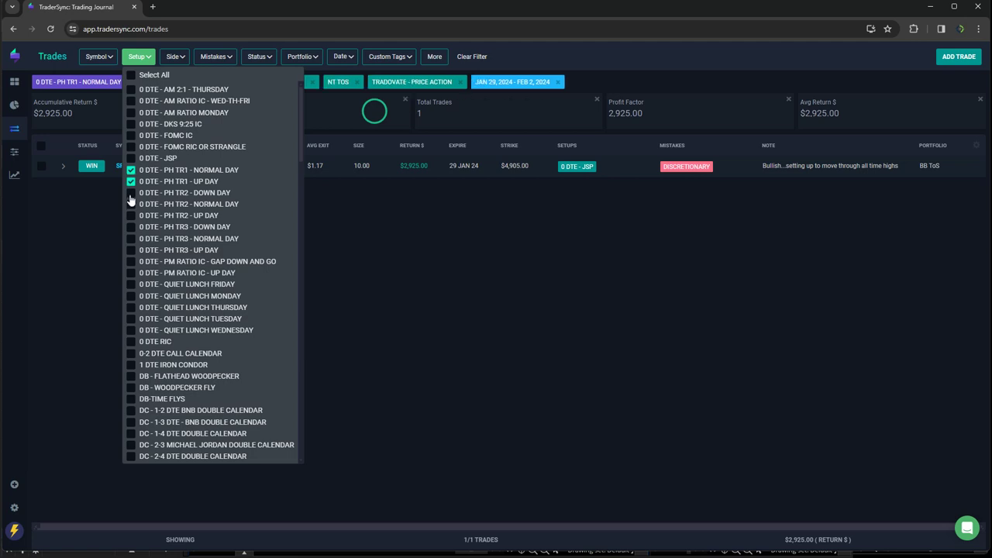
{"action": "left_click", "coordinate": [131, 192]}
{"action": "left_click", "coordinate": [131, 203]}
{"action": "left_click", "coordinate": [131, 216]}
{"action": "left_click", "coordinate": [131, 228]}
{"action": "left_click", "coordinate": [131, 238]}
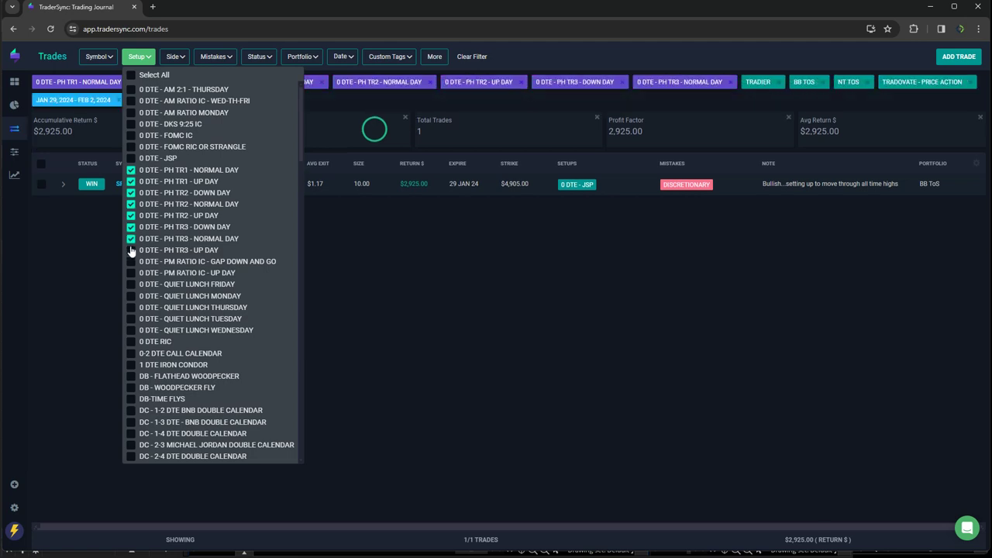
{"action": "left_click", "coordinate": [131, 250]}
{"action": "left_click", "coordinate": [131, 261]}
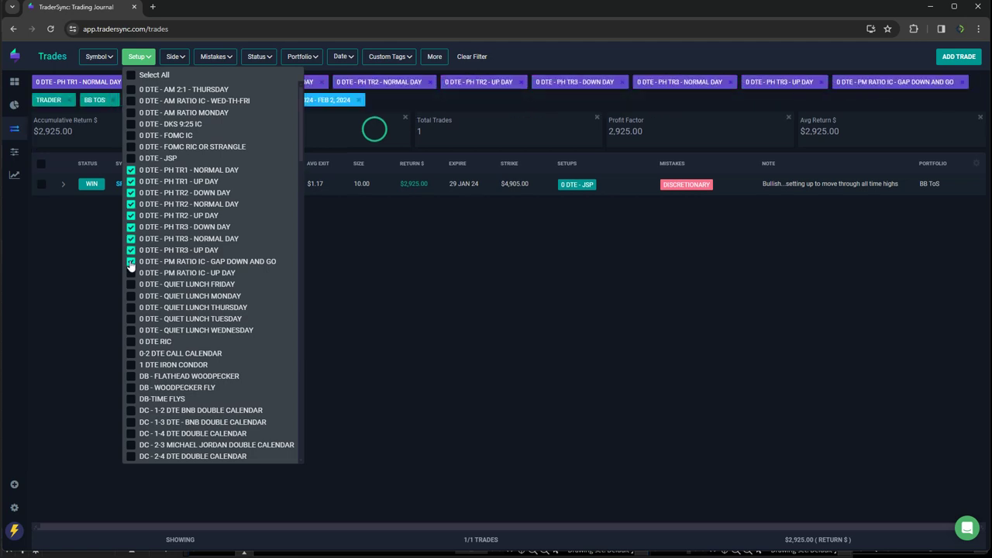
{"action": "left_click", "coordinate": [131, 261]}
{"action": "left_click", "coordinate": [450, 414]}
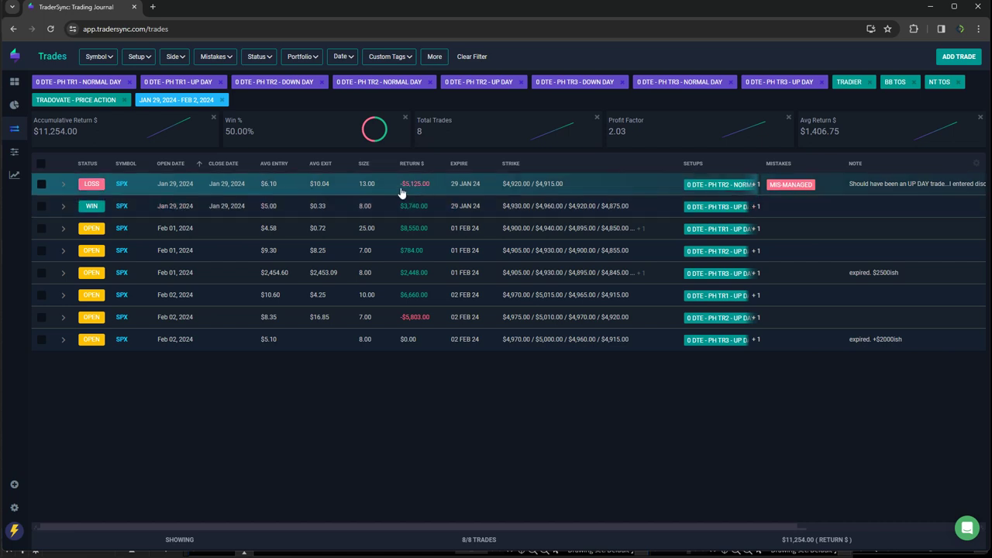
Remove all eight 0 DTE - PH TR1, PH TR2 and PH TR3 setups from the setup filter
{"action": "left_click", "coordinate": [144, 61]}
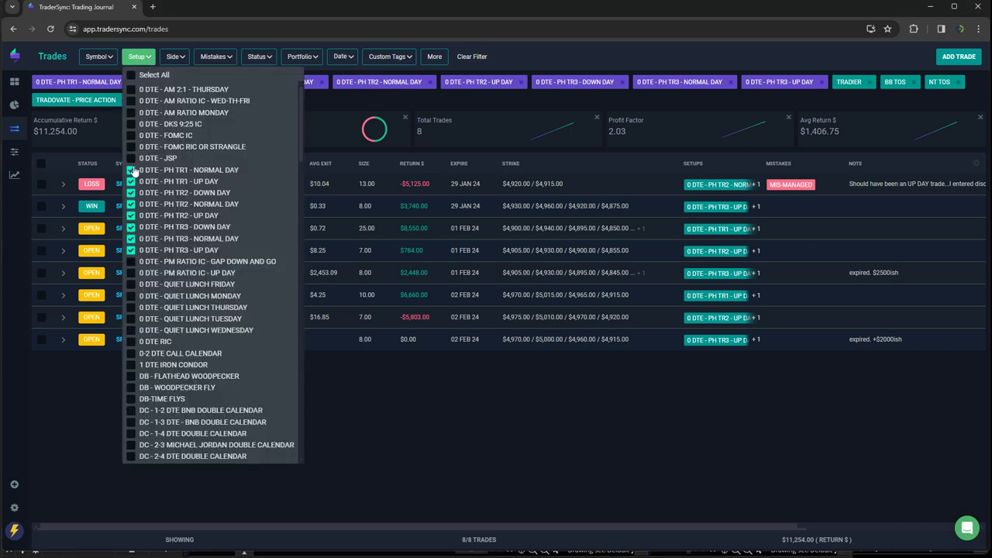
{"action": "left_click", "coordinate": [132, 171]}
{"action": "left_click", "coordinate": [132, 182]}
{"action": "left_click", "coordinate": [131, 192]}
{"action": "left_click", "coordinate": [132, 204]}
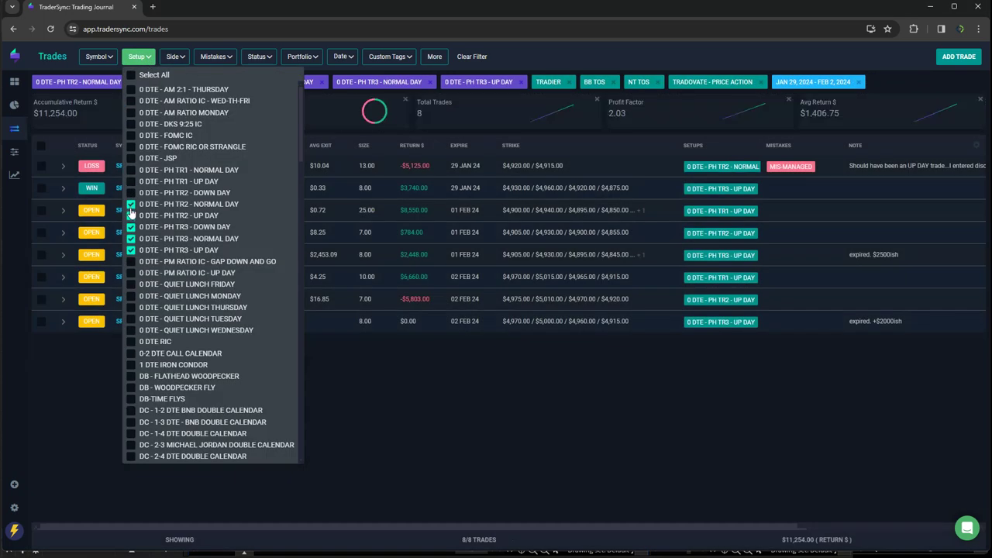
{"action": "left_click", "coordinate": [132, 216]}
{"action": "left_click", "coordinate": [132, 227]}
{"action": "left_click", "coordinate": [131, 250]}
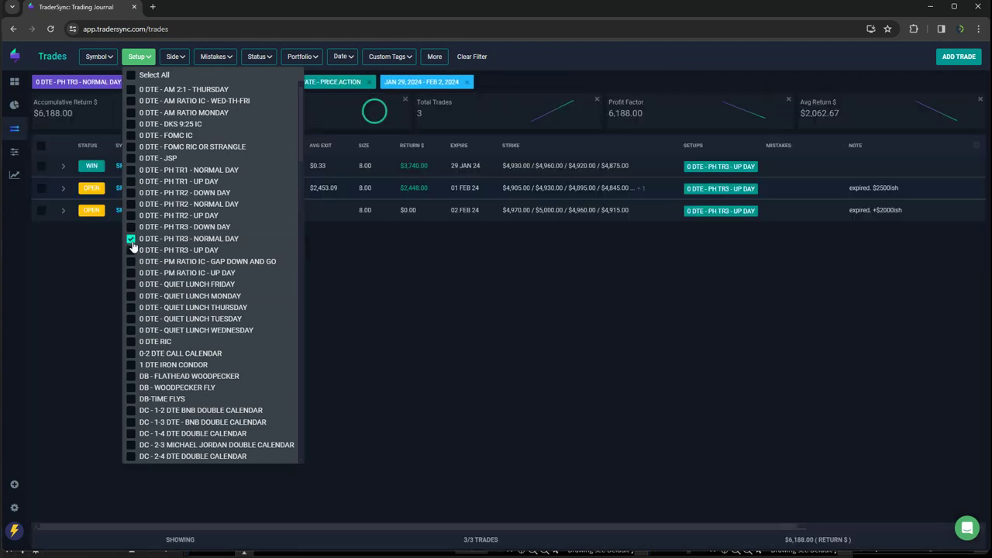
{"action": "left_click", "coordinate": [131, 239]}
Filter the trades by 0 DTE - PM RATIO IC - GAP DOWN AND GO and UP DAY, and reload the page
{"action": "left_click", "coordinate": [131, 262]}
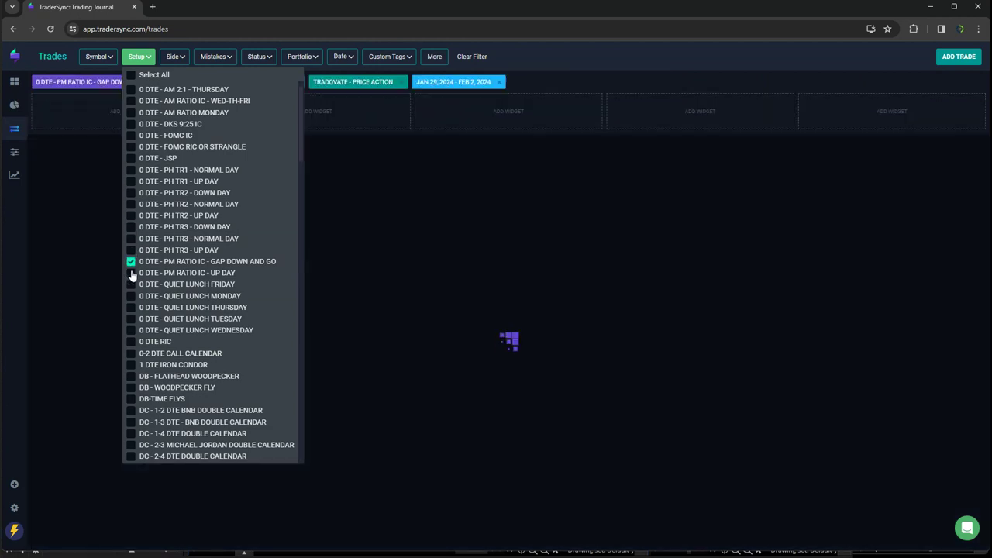
{"action": "left_click", "coordinate": [132, 272]}
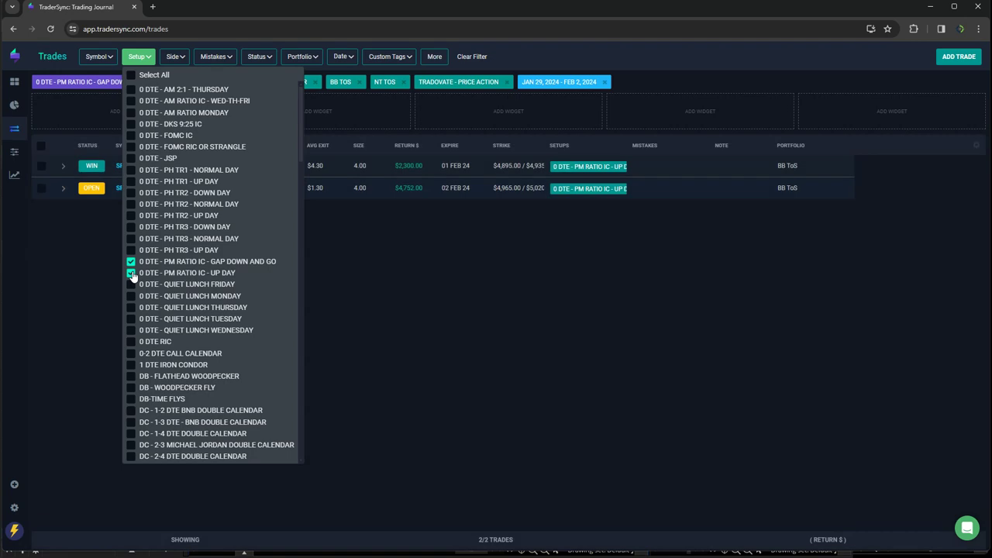
{"action": "left_click", "coordinate": [434, 354]}
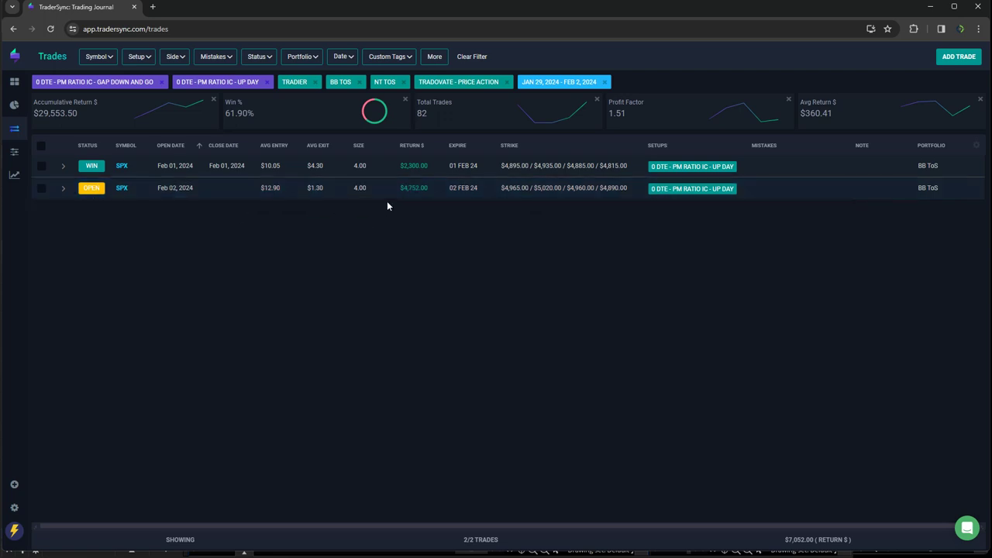
{"action": "left_click", "coordinate": [50, 29]}
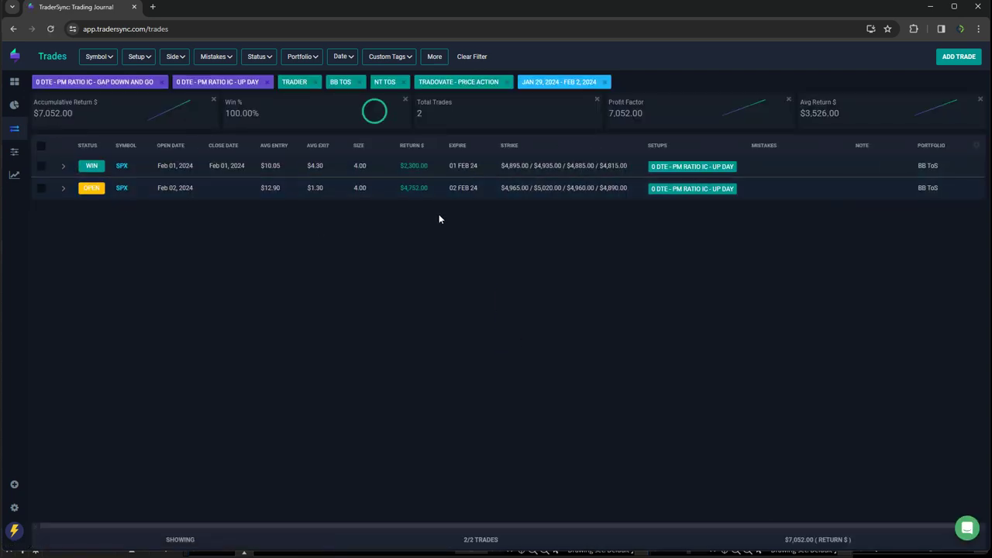
Replace the two PM RATIO IC filters with the five 0 DTE - QUIET LUNCH setups, Monday through Friday
{"action": "left_click", "coordinate": [144, 59]}
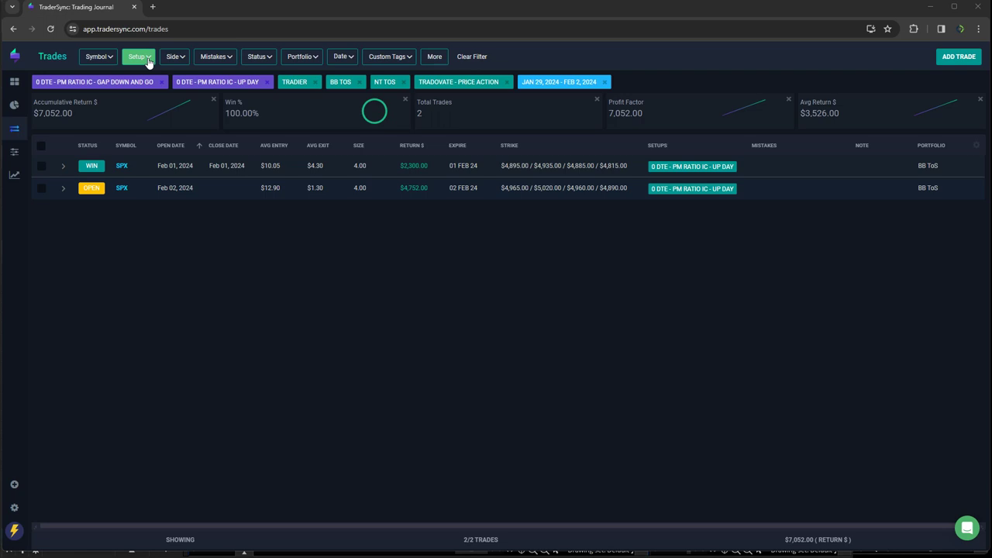
{"action": "left_click", "coordinate": [130, 261]}
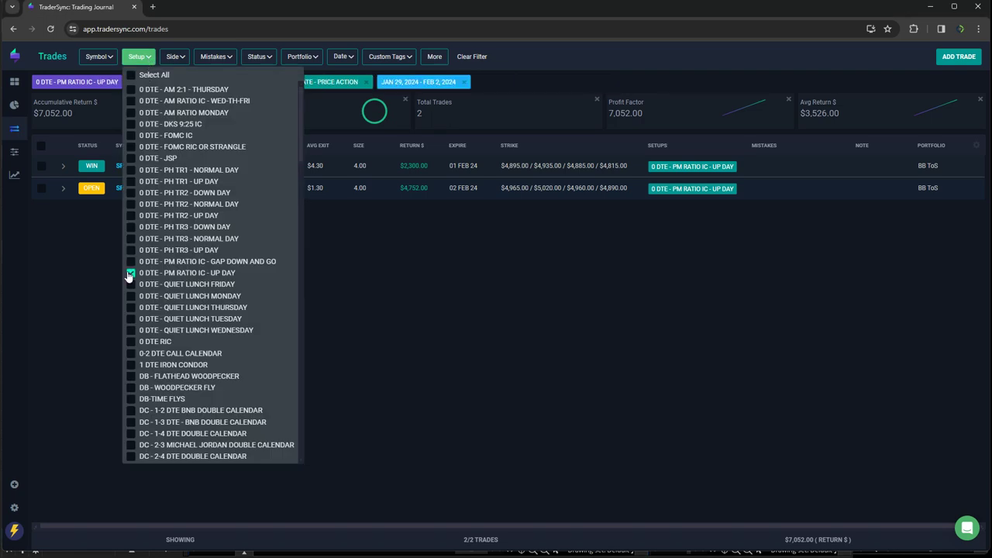
{"action": "left_click", "coordinate": [130, 273]}
{"action": "left_click", "coordinate": [131, 283]}
{"action": "left_click", "coordinate": [130, 295]}
{"action": "left_click", "coordinate": [130, 307]}
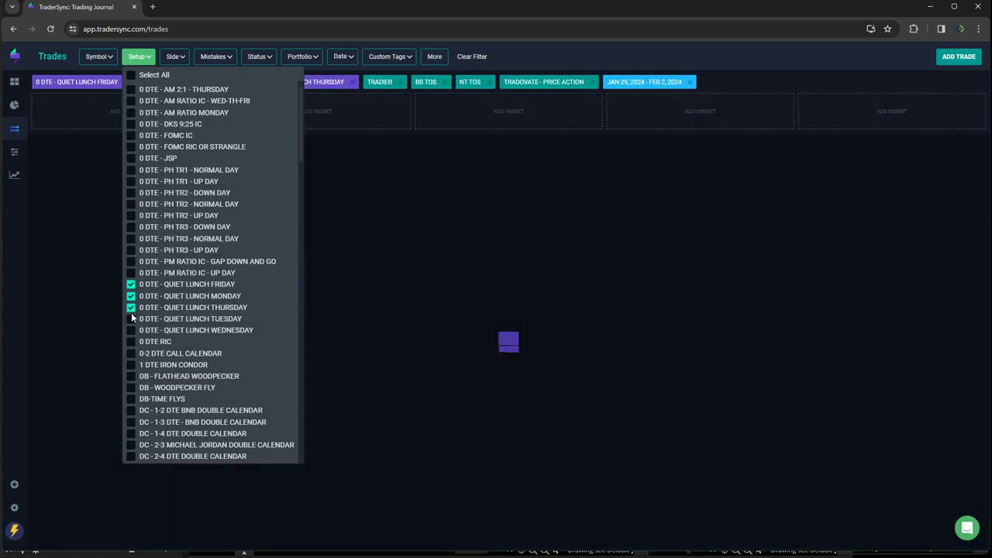
{"action": "left_click", "coordinate": [130, 319]}
{"action": "left_click", "coordinate": [130, 331]}
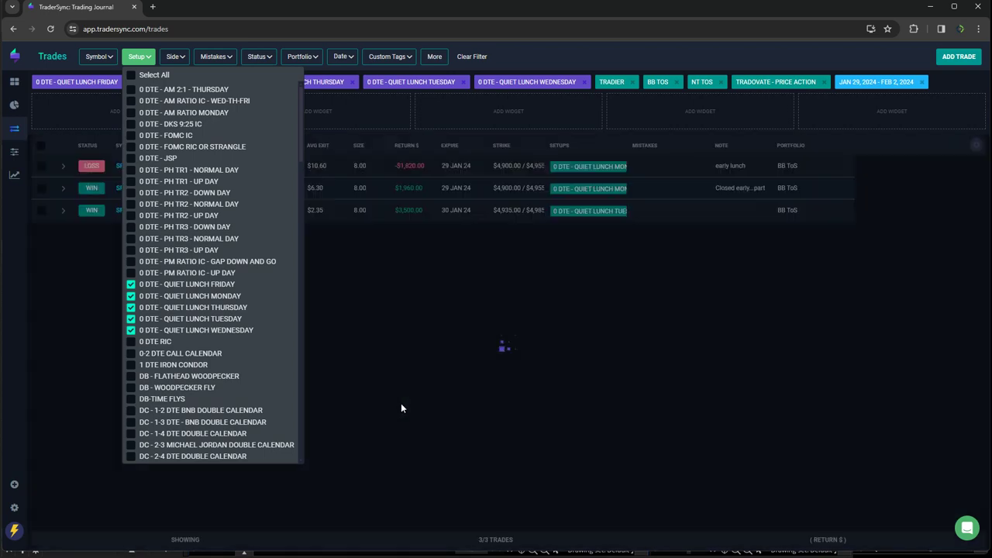
{"action": "left_click", "coordinate": [410, 401]}
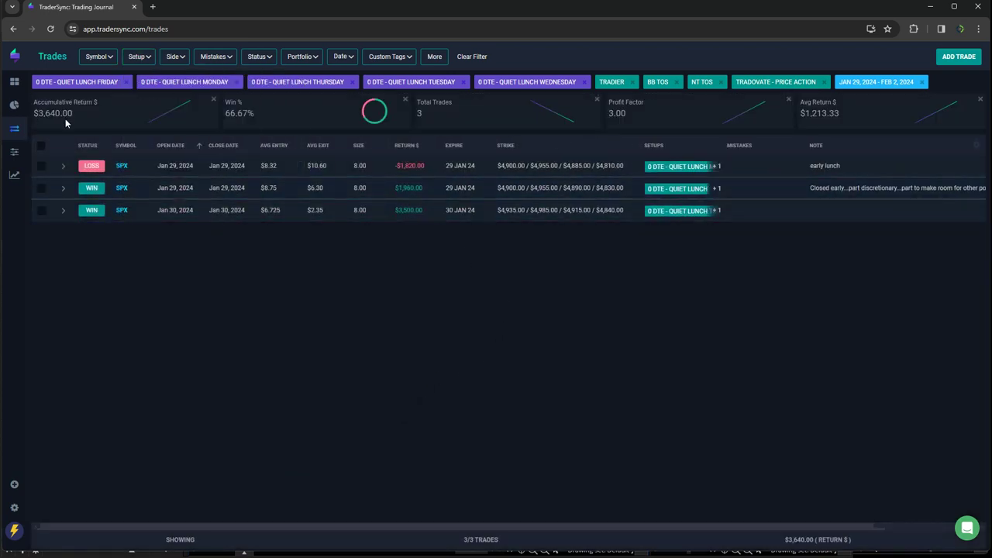
Replace the five QUIET LUNCH setup filters with the 0 DTE RIC setup
{"action": "left_click", "coordinate": [145, 61]}
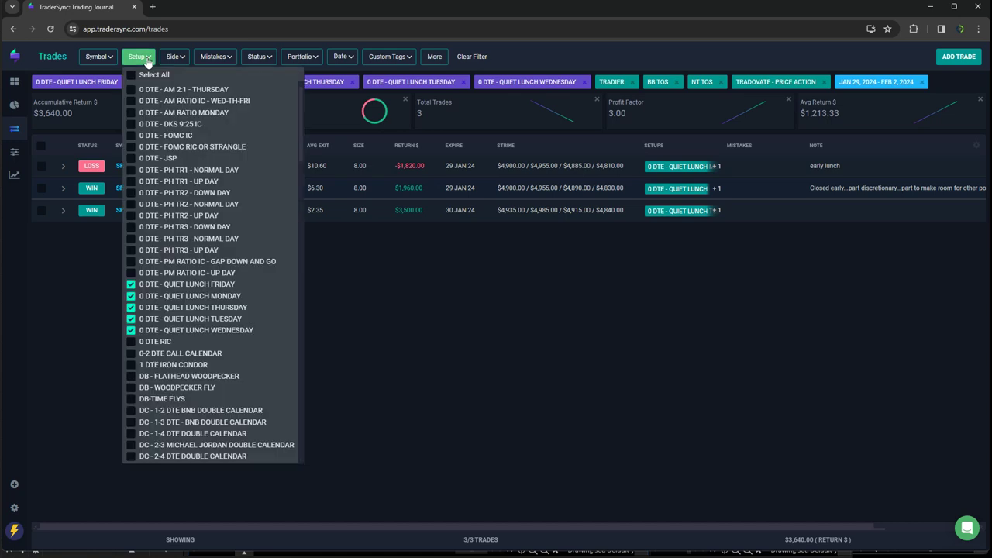
{"action": "left_click", "coordinate": [131, 285]}
{"action": "left_click", "coordinate": [131, 296]}
{"action": "left_click", "coordinate": [131, 308]}
{"action": "left_click", "coordinate": [131, 318]}
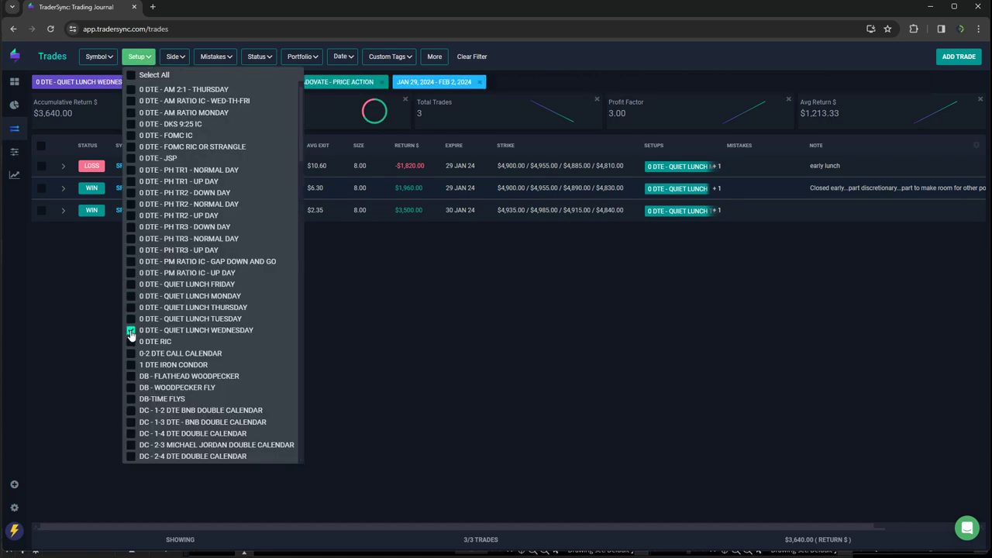
{"action": "left_click", "coordinate": [131, 342]}
{"action": "left_click", "coordinate": [132, 330]}
{"action": "left_click", "coordinate": [441, 391]}
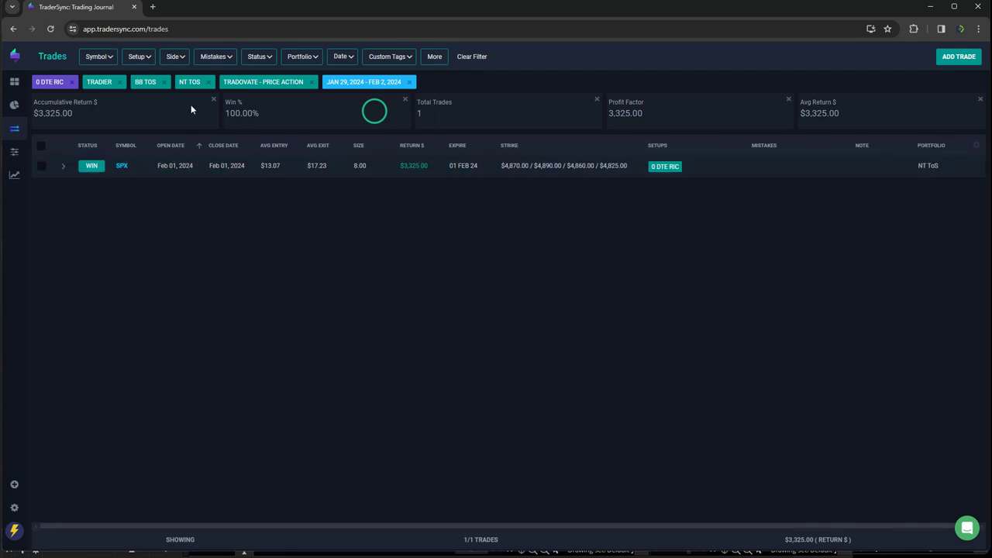
Switch the setup filter from 0 DTE RIC to 0-2 DTE CALL CALENDAR
{"action": "left_click", "coordinate": [148, 57]}
{"action": "left_click", "coordinate": [132, 341]}
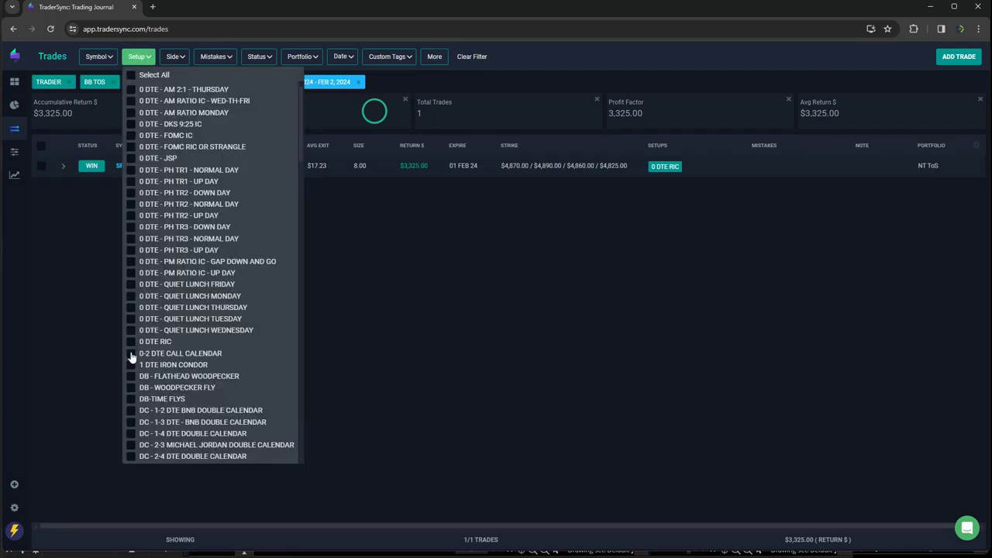
{"action": "left_click", "coordinate": [131, 354]}
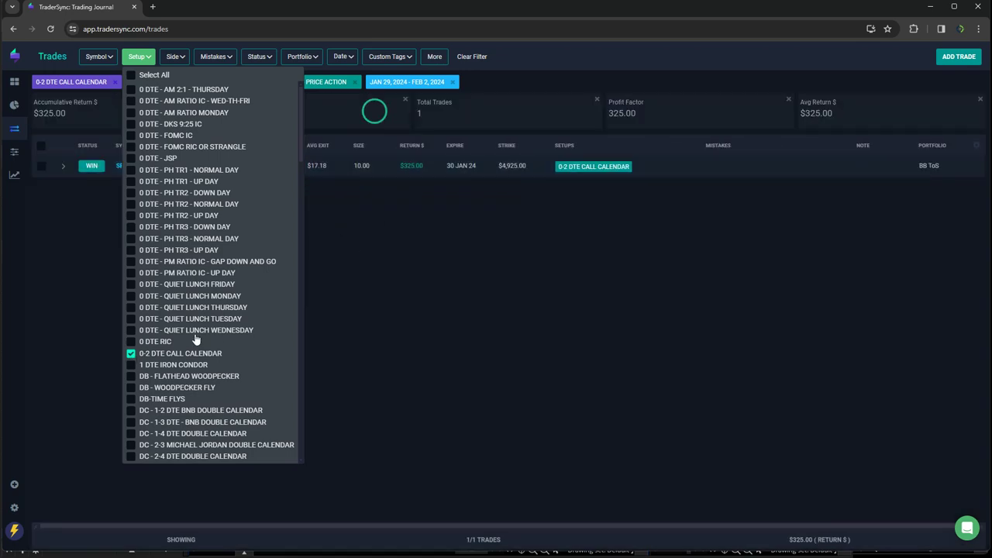
Switch the setup filter from 0-2 DTE CALL CALENDAR to 1 DTE IRON CONDOR
{"action": "left_click", "coordinate": [131, 354]}
{"action": "left_click", "coordinate": [131, 365]}
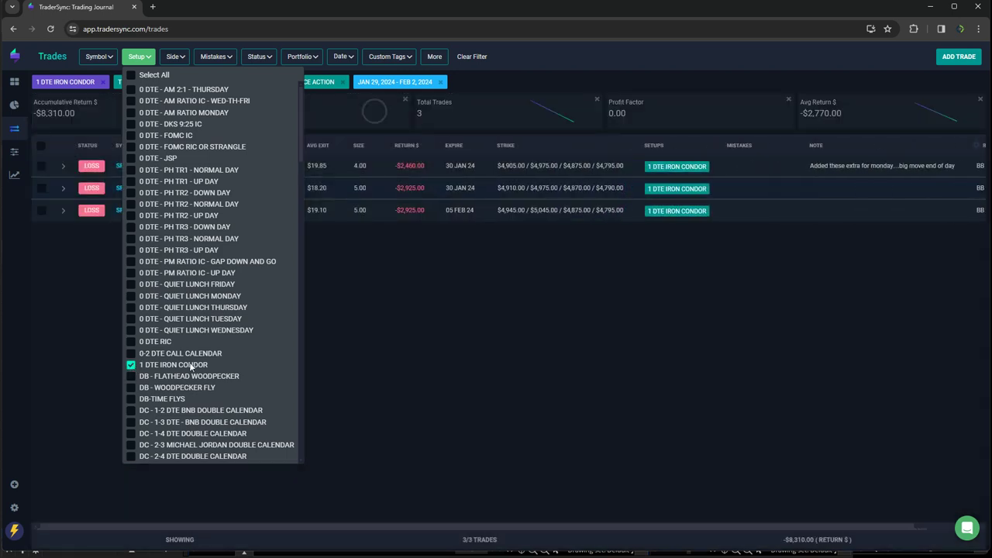
{"action": "left_click", "coordinate": [448, 380]}
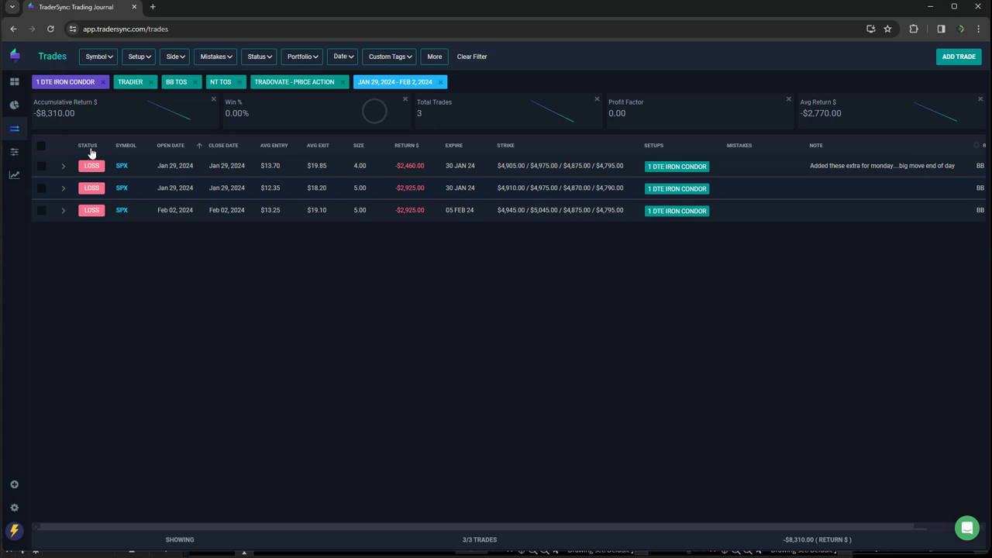
Replace the 1 DTE IRON CONDOR filter with the DB-TIME FLYS setup
{"action": "left_click", "coordinate": [144, 59]}
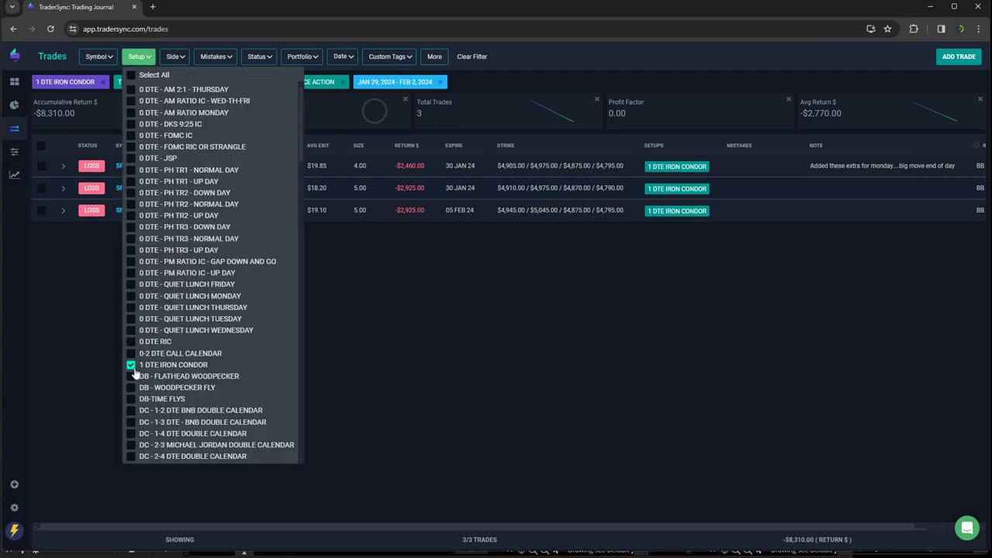
{"action": "left_click", "coordinate": [131, 366]}
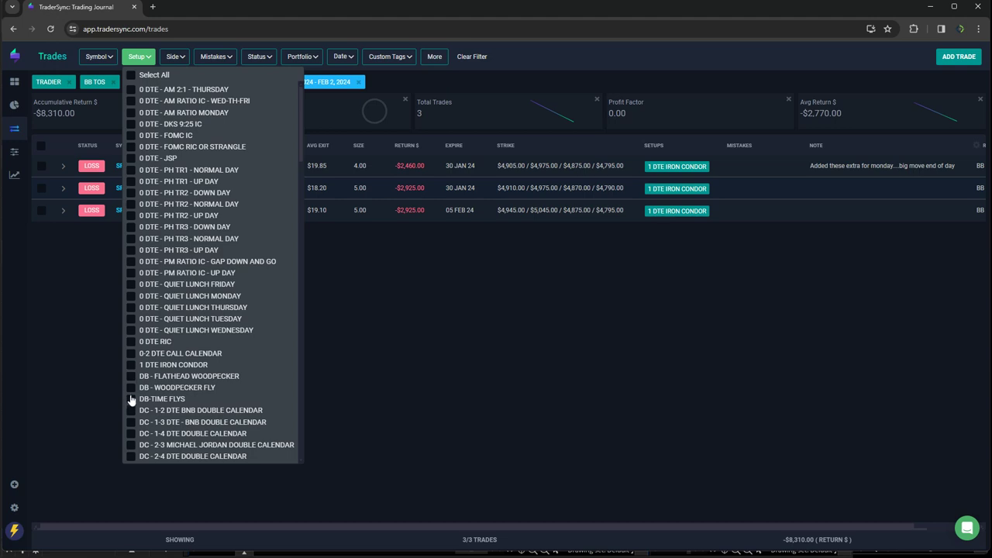
{"action": "left_click", "coordinate": [131, 400]}
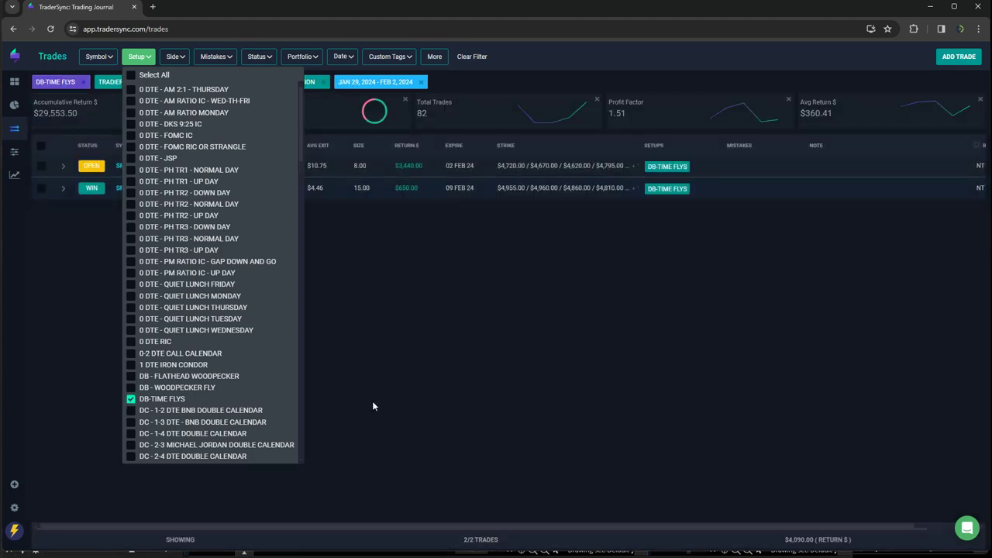
{"action": "left_click", "coordinate": [395, 397]}
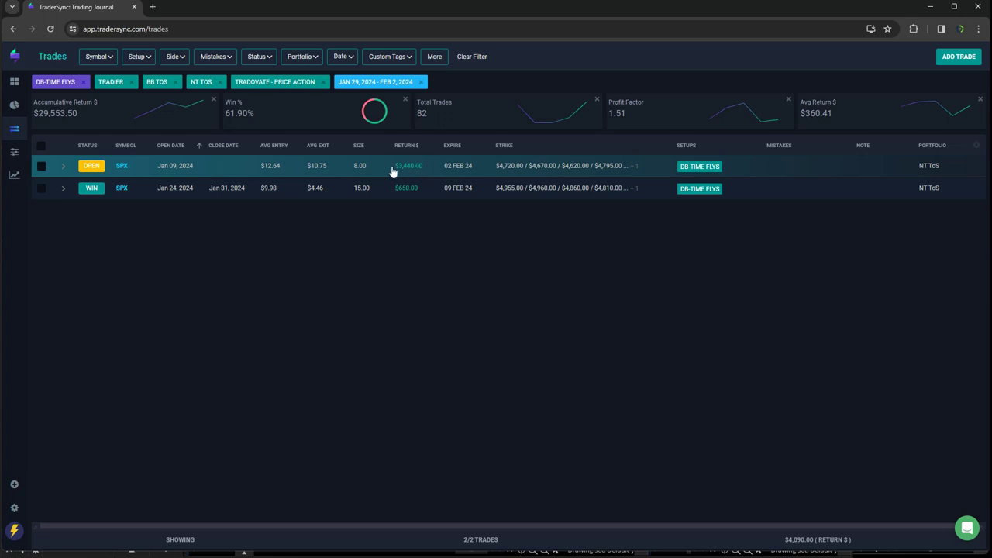
Replace the DB-TIME FLYS filter with the first five DC setups, from 1-2 DTE BNB through 2-4 DTE DOUBLE CALENDAR
{"action": "left_click", "coordinate": [148, 58]}
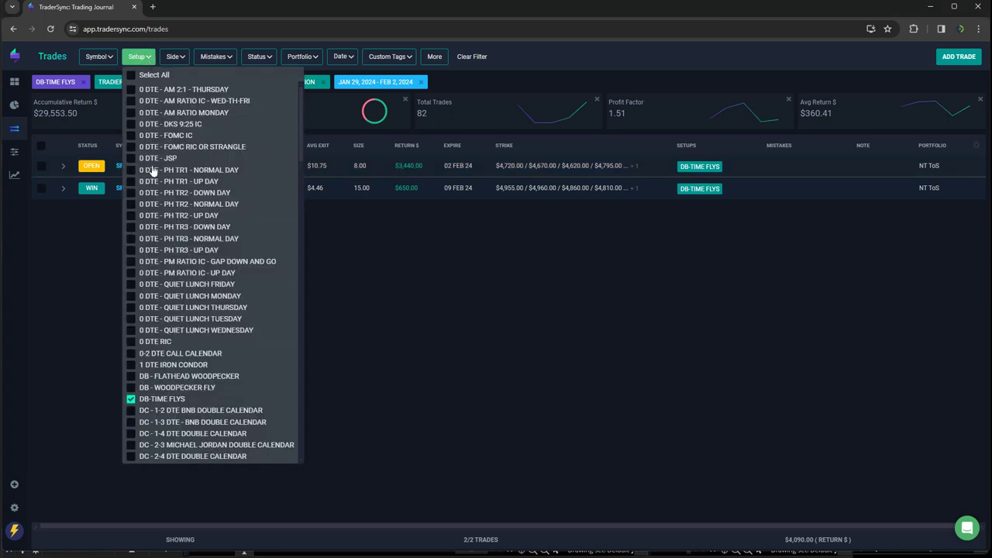
{"action": "left_click", "coordinate": [130, 400]}
{"action": "left_click", "coordinate": [130, 410]}
{"action": "left_click", "coordinate": [130, 422]}
{"action": "left_click", "coordinate": [130, 433]}
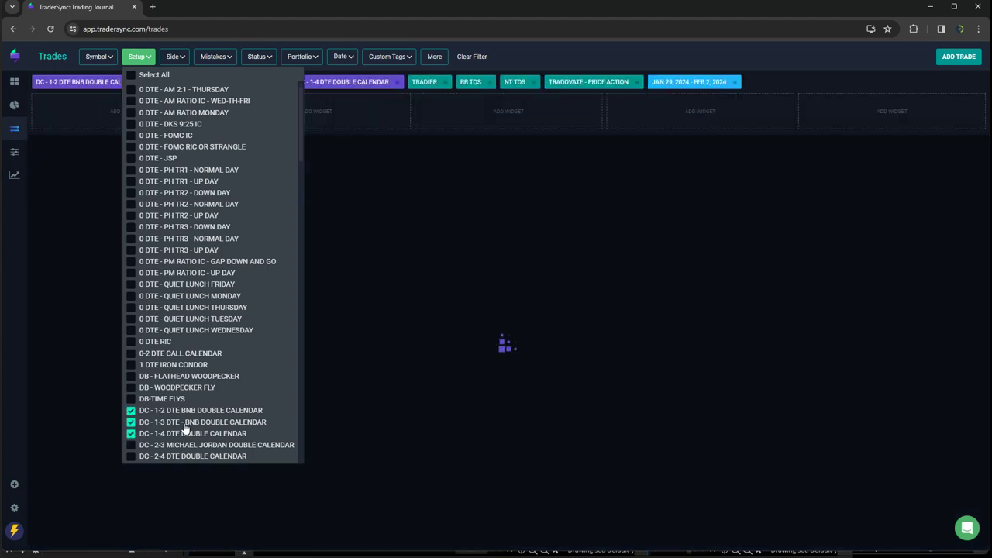
{"action": "scroll", "coordinate": [136, 431], "scroll_direction": "down", "scroll_amount": 2}
{"action": "left_click", "coordinate": [130, 290]}
{"action": "left_click", "coordinate": [130, 301]}
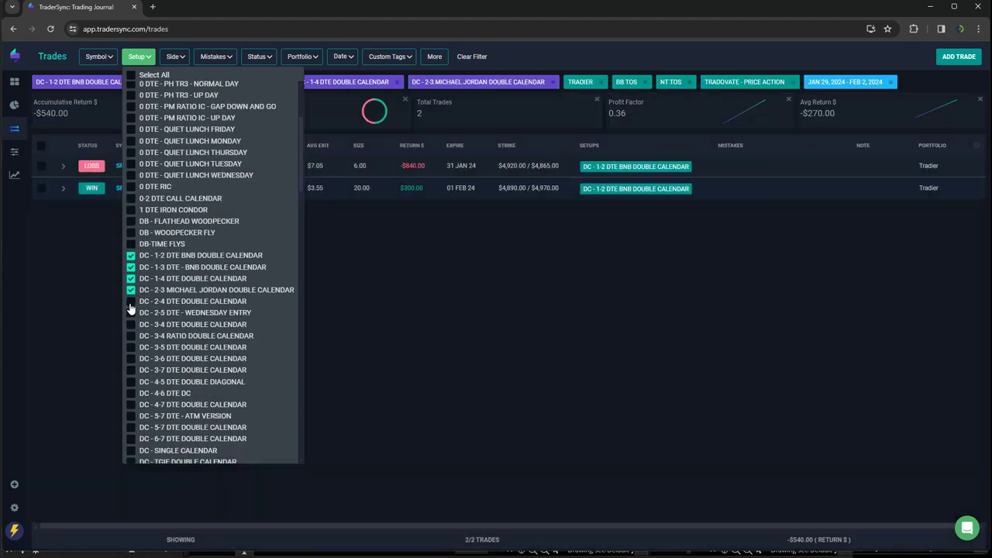
Add the DC setups from 2-5 DTE - WEDNESDAY ENTRY through 4-7 DTE DOUBLE CALENDAR to the setup filter
{"action": "left_click", "coordinate": [130, 313]}
{"action": "left_click", "coordinate": [131, 324]}
{"action": "left_click", "coordinate": [130, 335]}
{"action": "left_click", "coordinate": [130, 347]}
{"action": "left_click", "coordinate": [130, 358]}
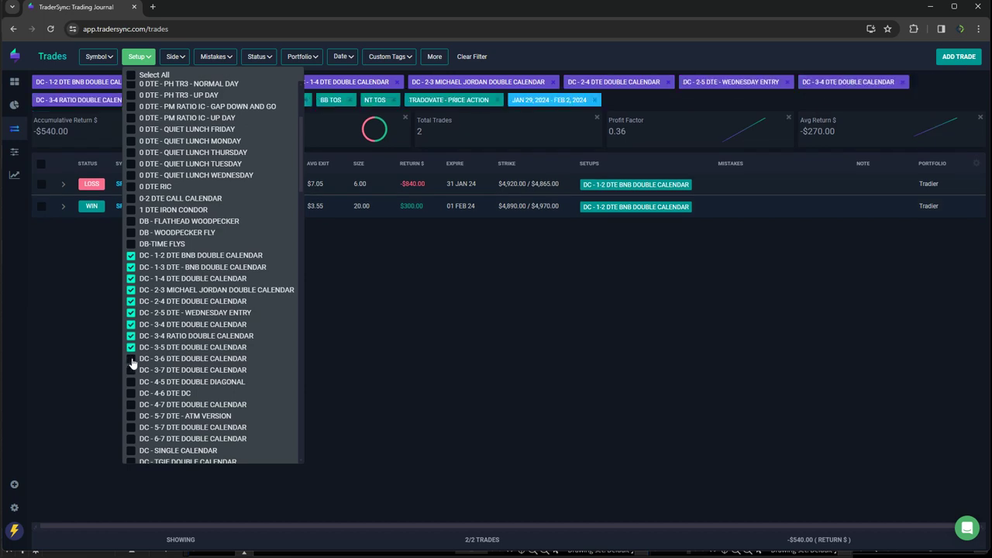
{"action": "left_click", "coordinate": [130, 370]}
{"action": "left_click", "coordinate": [130, 381]}
{"action": "left_click", "coordinate": [131, 393]}
{"action": "left_click", "coordinate": [130, 405]}
Add the remaining DC setups to the filter, from 5-7 DTE - ATM VERSION through TGIF DOUBLE CALENDAR
{"action": "left_click", "coordinate": [130, 416]}
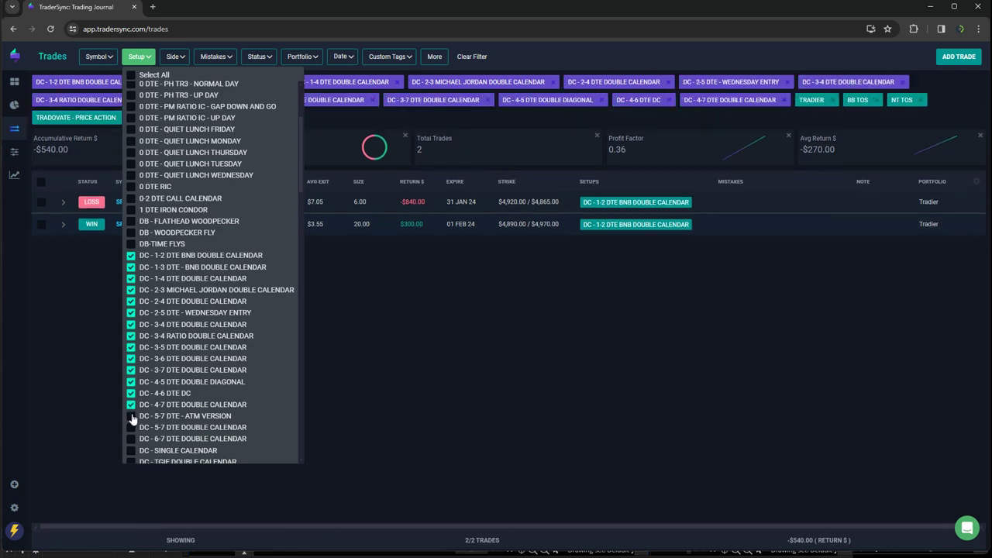
{"action": "left_click", "coordinate": [130, 427]}
{"action": "left_click", "coordinate": [130, 439]}
{"action": "left_click", "coordinate": [130, 451]}
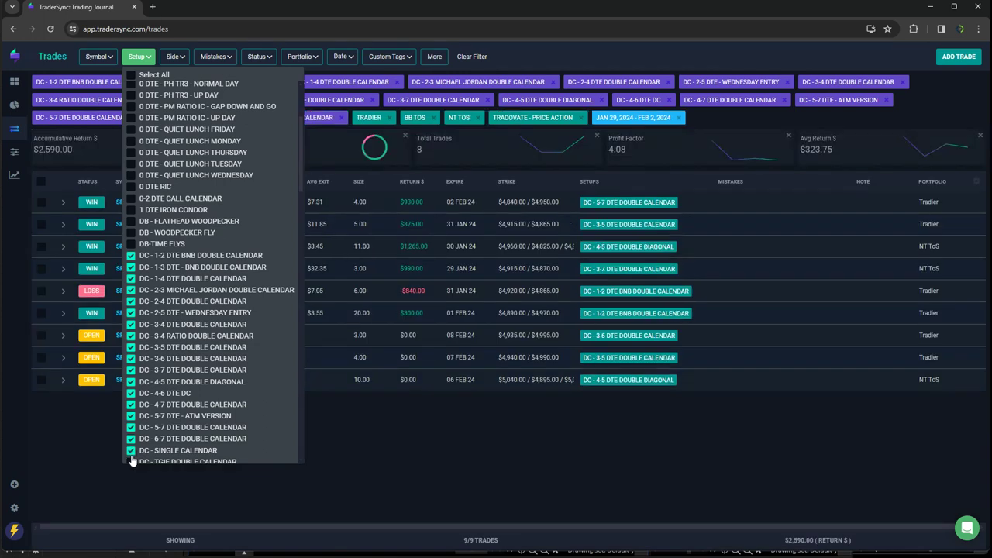
{"action": "left_click", "coordinate": [130, 461]}
{"action": "scroll", "coordinate": [219, 385], "scroll_direction": "down", "scroll_amount": 2}
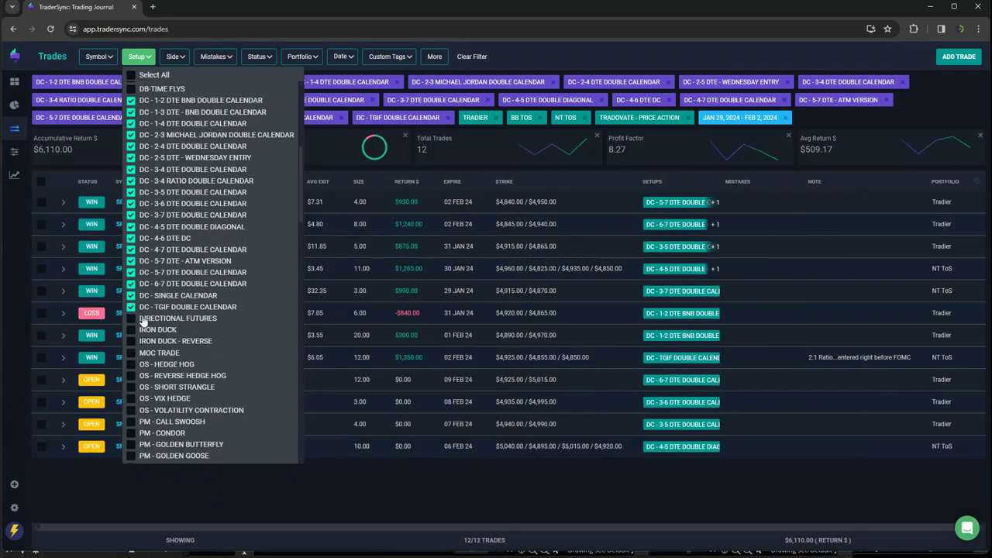
{"action": "left_click", "coordinate": [365, 488]}
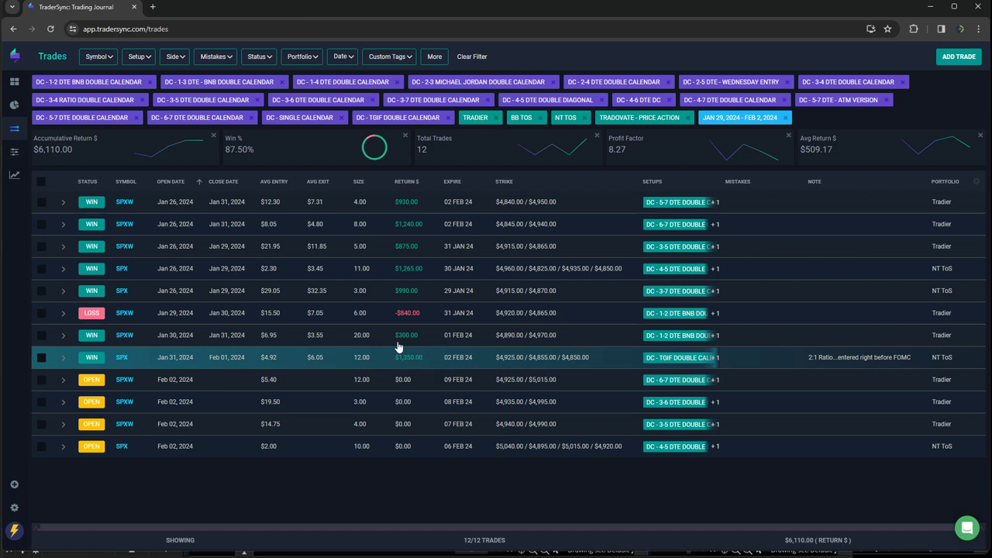
Remove the DC setups from 1-2 DTE BNB DOUBLE CALENDAR through 3-4 DTE DOUBLE CALENDAR from the setup filter
{"action": "left_click", "coordinate": [140, 56]}
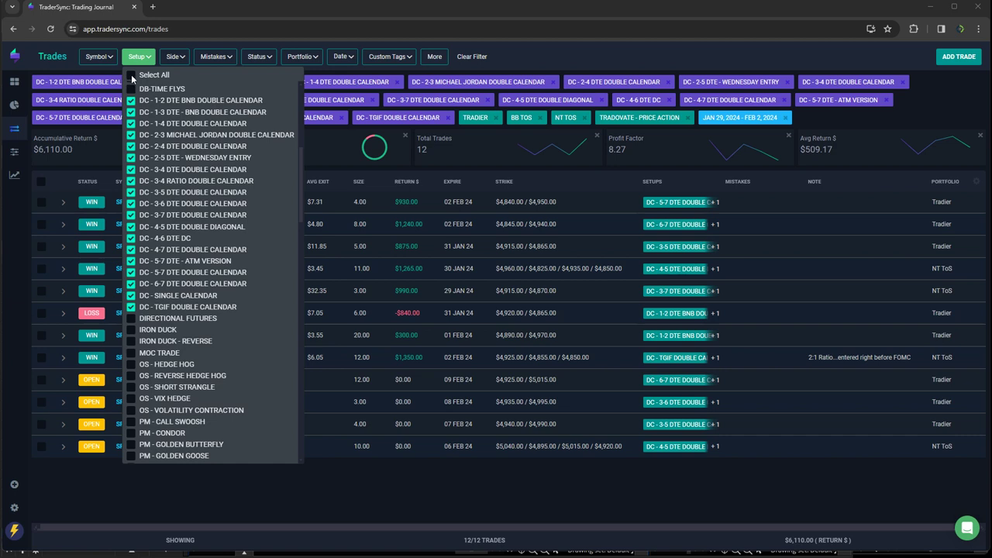
{"action": "left_click", "coordinate": [165, 170]}
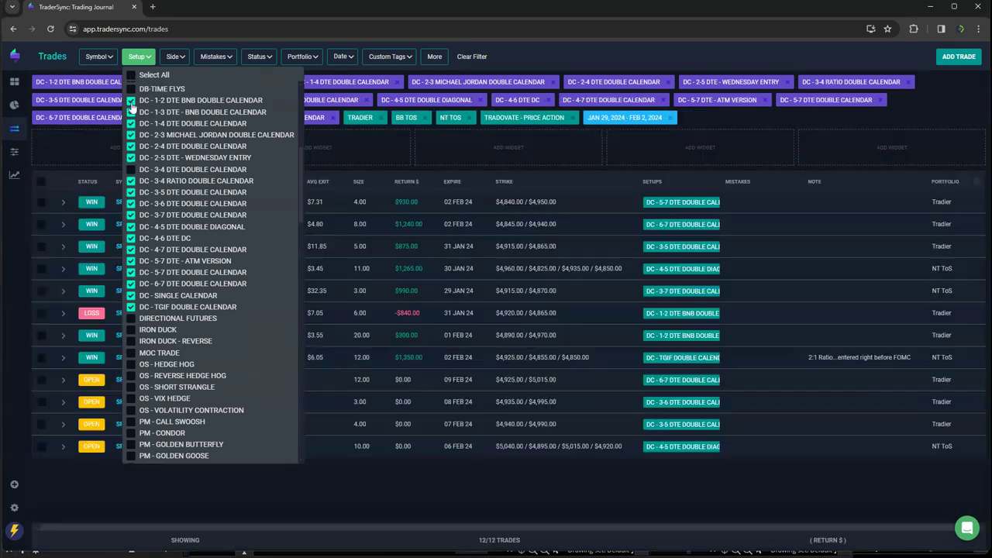
{"action": "left_click", "coordinate": [131, 100]}
{"action": "scroll", "coordinate": [134, 77], "scroll_direction": "up", "scroll_amount": 3}
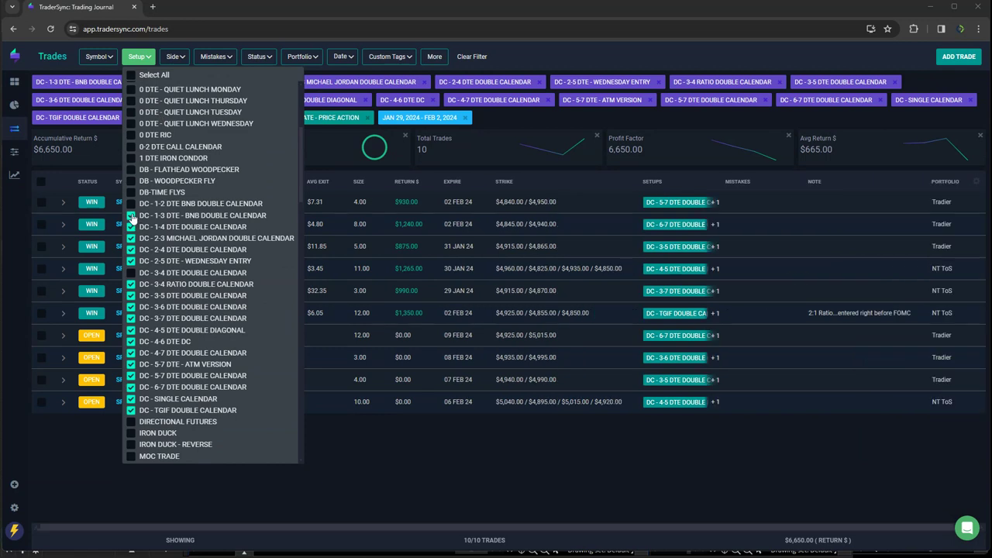
{"action": "left_click", "coordinate": [131, 215]}
{"action": "left_click", "coordinate": [131, 227]}
{"action": "left_click", "coordinate": [131, 238]}
{"action": "left_click", "coordinate": [131, 249]}
{"action": "left_click", "coordinate": [131, 261]}
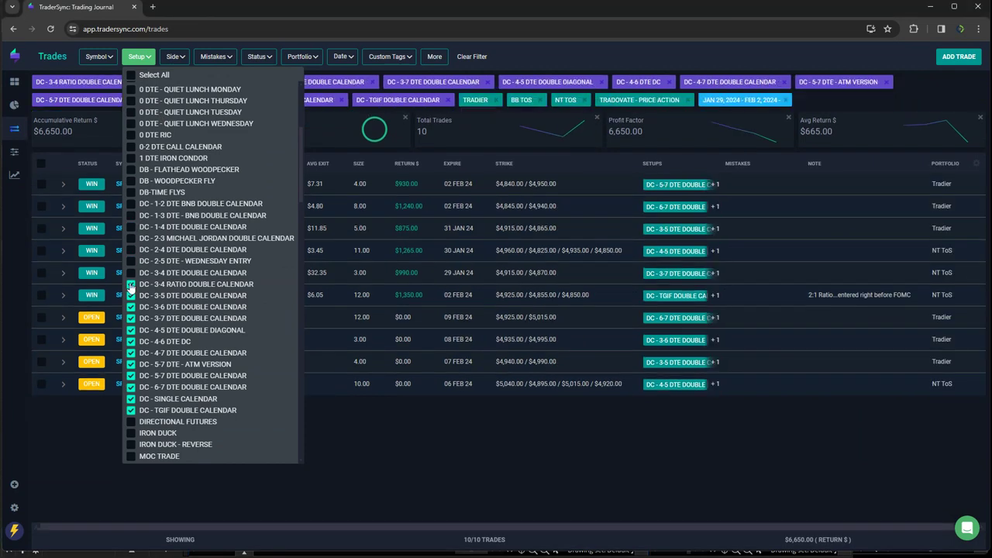
Remove the DC setups from 3-4 RATIO DOUBLE CALENDAR through 4-7 DTE DOUBLE CALENDAR from the setup filter
{"action": "left_click", "coordinate": [131, 284]}
{"action": "left_click", "coordinate": [131, 295]}
{"action": "left_click", "coordinate": [131, 307]}
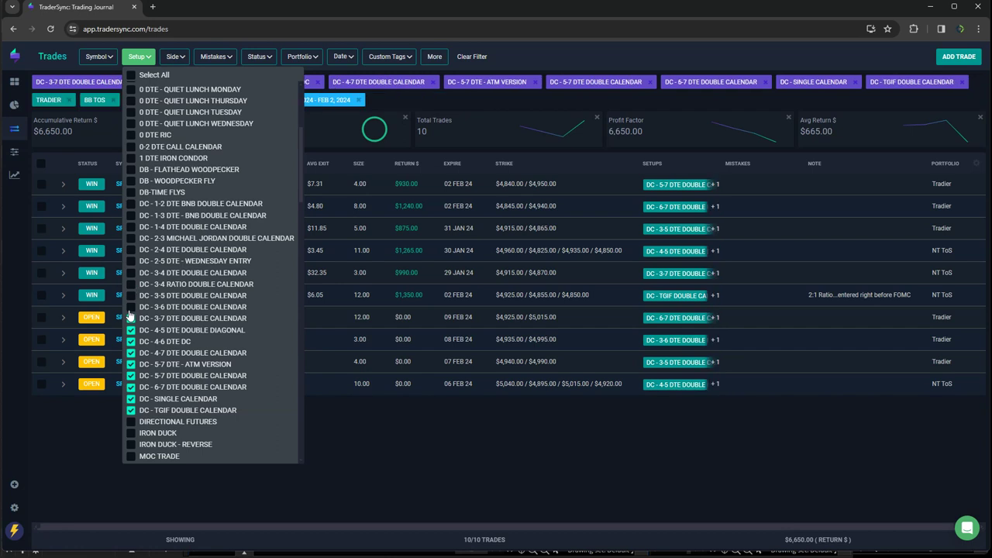
{"action": "left_click", "coordinate": [131, 318]}
{"action": "left_click", "coordinate": [131, 329]}
{"action": "left_click", "coordinate": [131, 341]}
{"action": "left_click", "coordinate": [131, 353]}
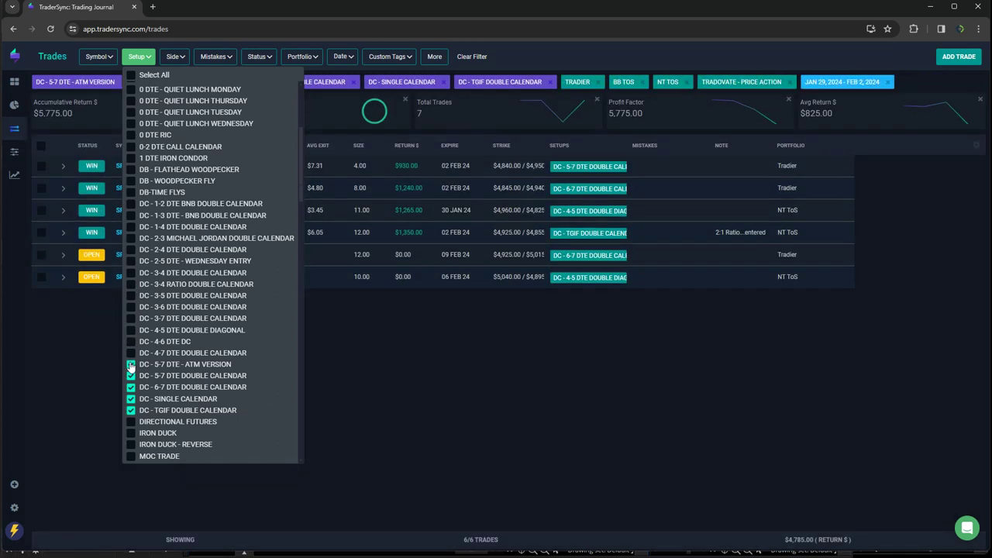
Replace the remaining DC setups, from 5-7 DTE - ATM VERSION through TGIF DOUBLE CALENDAR, with the IRON DUCK setup
{"action": "left_click", "coordinate": [131, 364]}
{"action": "left_click", "coordinate": [131, 387]}
{"action": "left_click", "coordinate": [131, 399]}
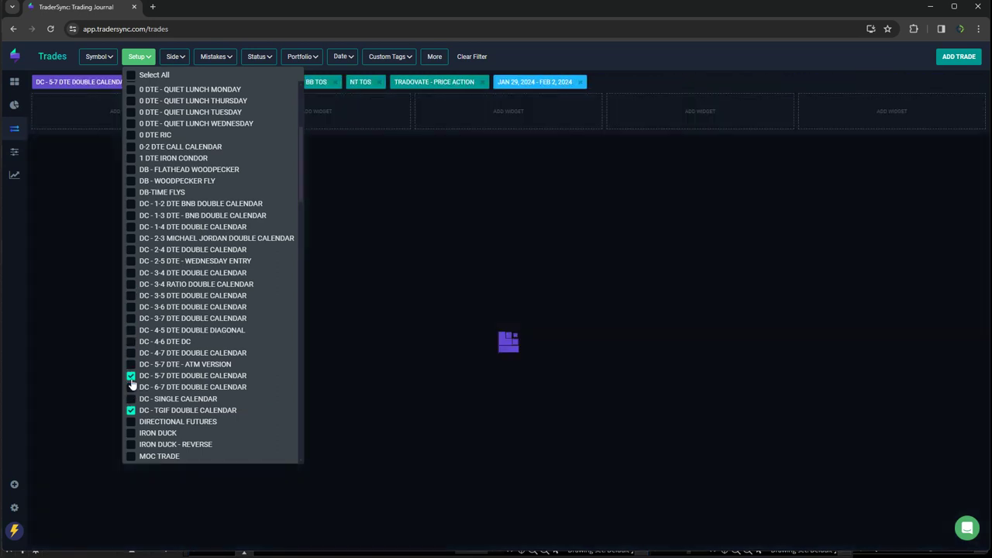
{"action": "left_click", "coordinate": [131, 375]}
{"action": "left_click", "coordinate": [131, 410]}
{"action": "left_click", "coordinate": [131, 433]}
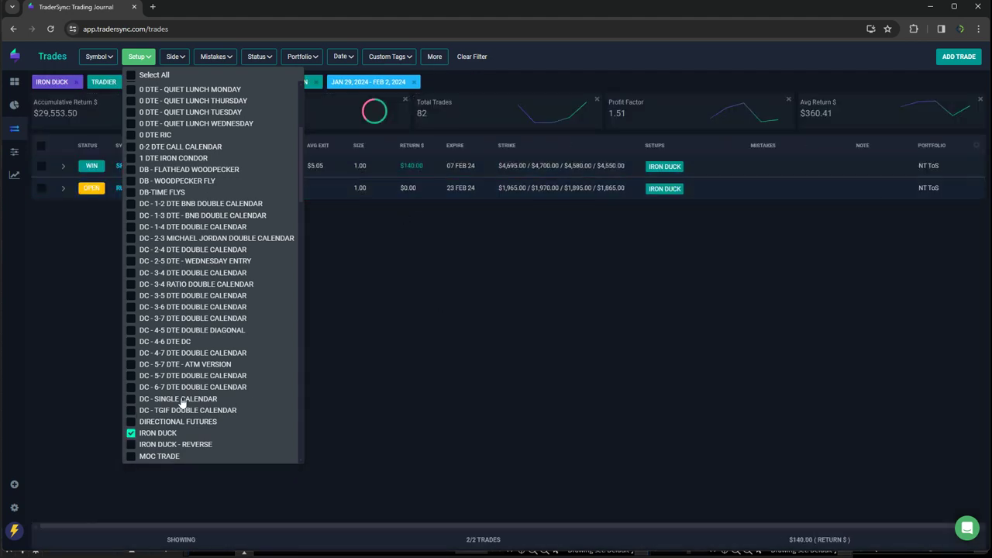
Replace the IRON DUCK filter with the MOC TRADE setup and reload the trades page
{"action": "scroll", "coordinate": [187, 380], "scroll_direction": "down", "scroll_amount": 2}
{"action": "left_click", "coordinate": [131, 331]}
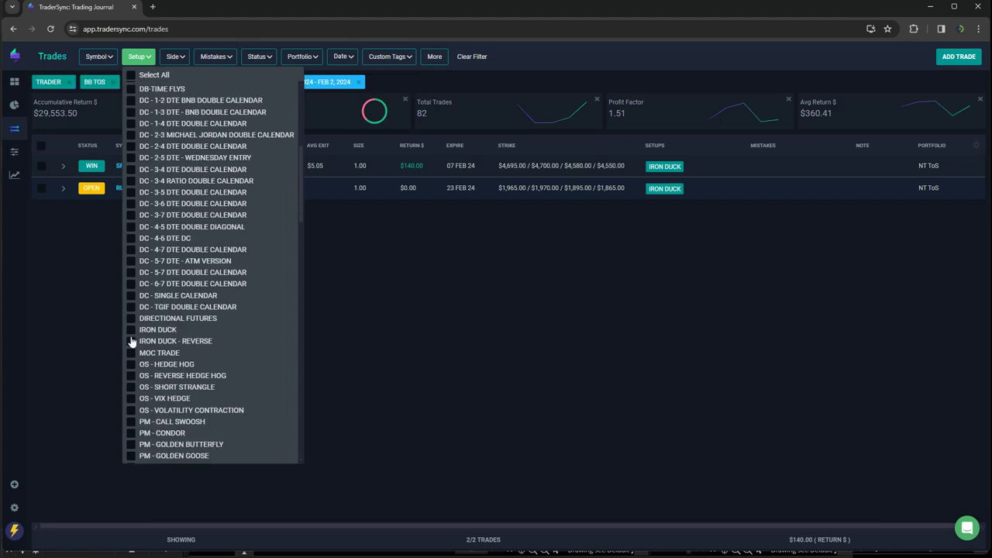
{"action": "left_click", "coordinate": [131, 354]}
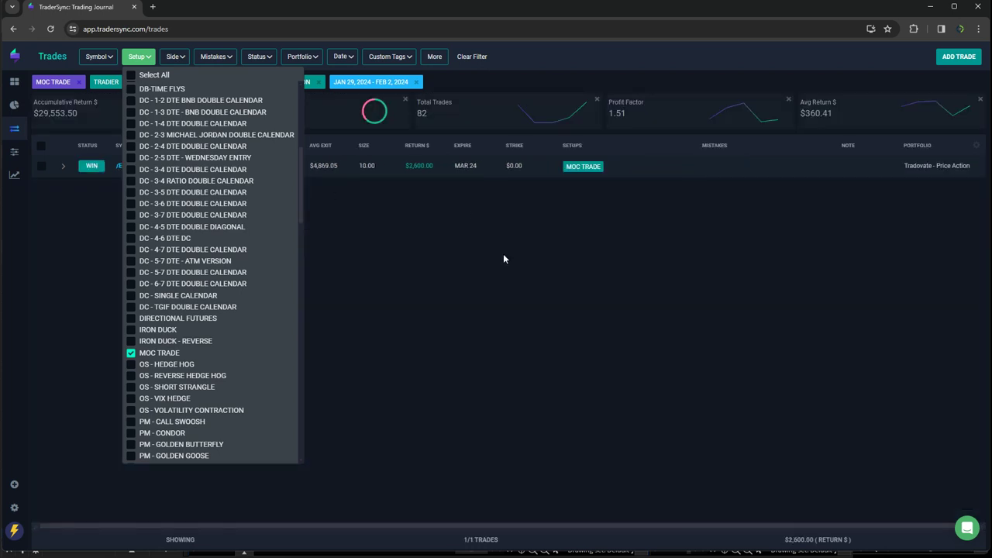
{"action": "left_click", "coordinate": [503, 259]}
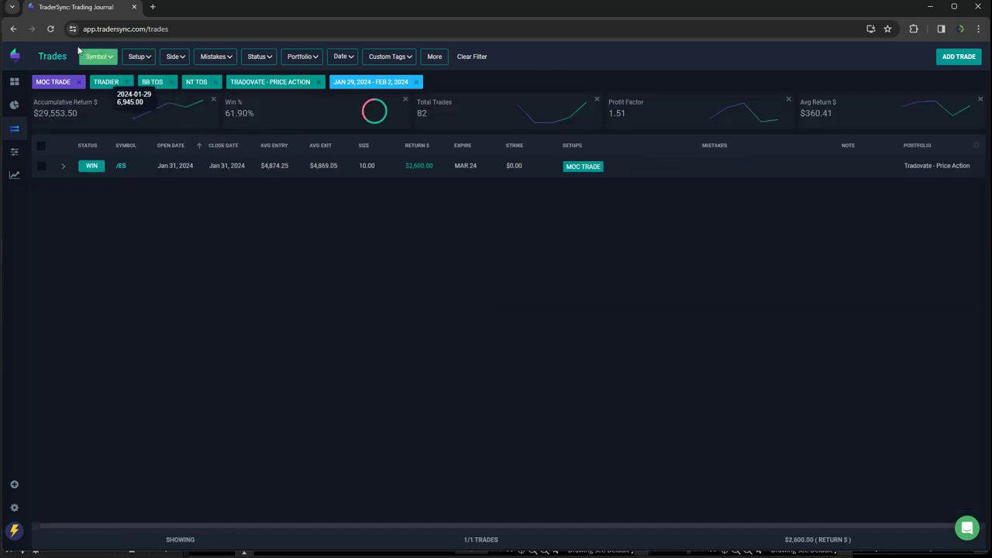
{"action": "left_click", "coordinate": [51, 29]}
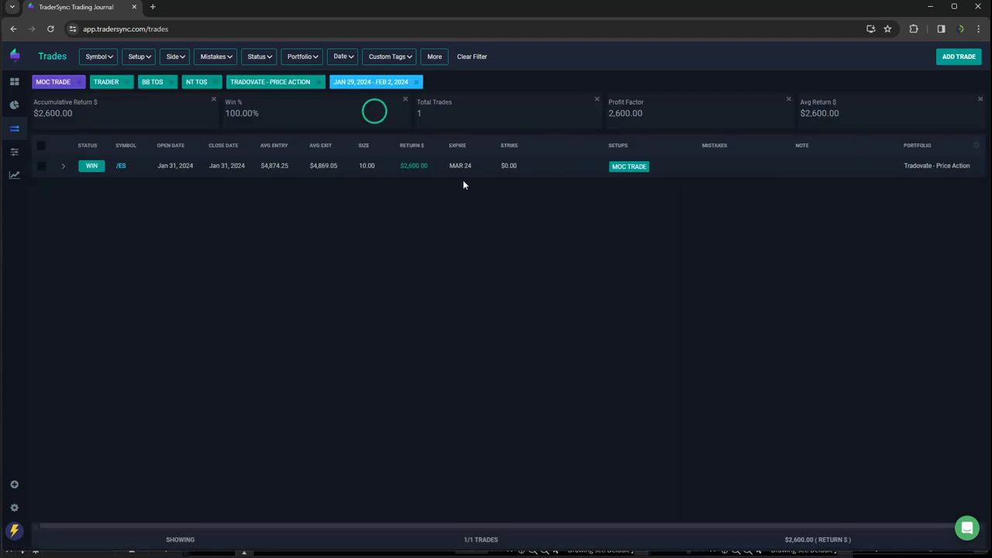
Replace the MOC TRADE filter with the five OS setups, from HEDGE HOG through VOLATILITY CONTRACTION, and reload the page
{"action": "left_click", "coordinate": [148, 63]}
{"action": "scroll", "coordinate": [177, 302], "scroll_direction": "down", "scroll_amount": 8}
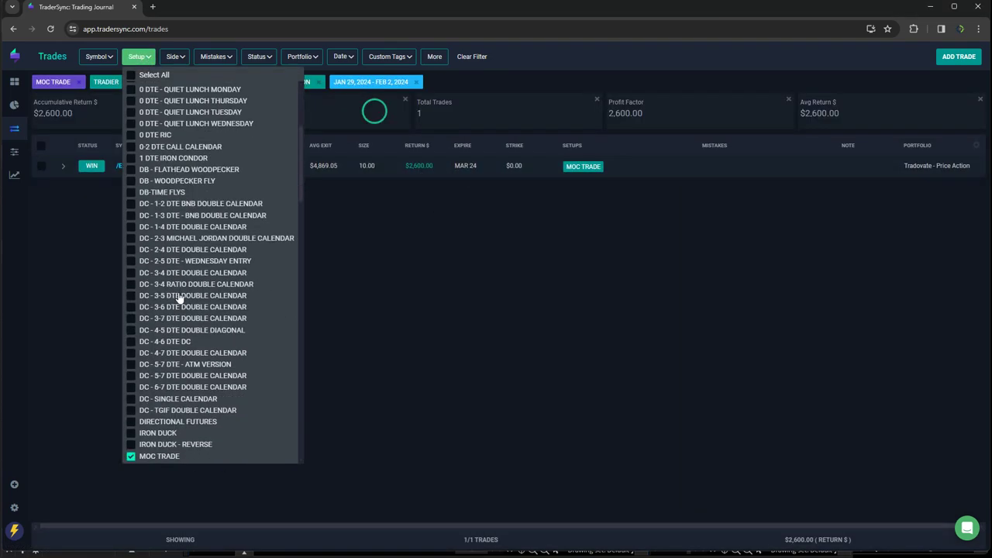
{"action": "left_click", "coordinate": [131, 198]}
{"action": "left_click", "coordinate": [131, 209]}
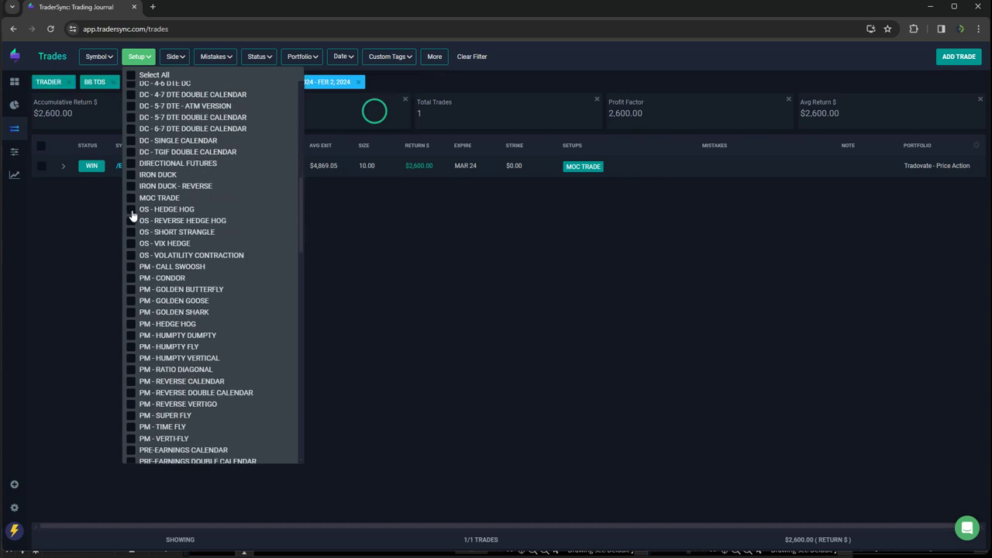
{"action": "left_click", "coordinate": [131, 221]}
{"action": "left_click", "coordinate": [131, 232]}
{"action": "left_click", "coordinate": [131, 244]}
{"action": "left_click", "coordinate": [131, 255]}
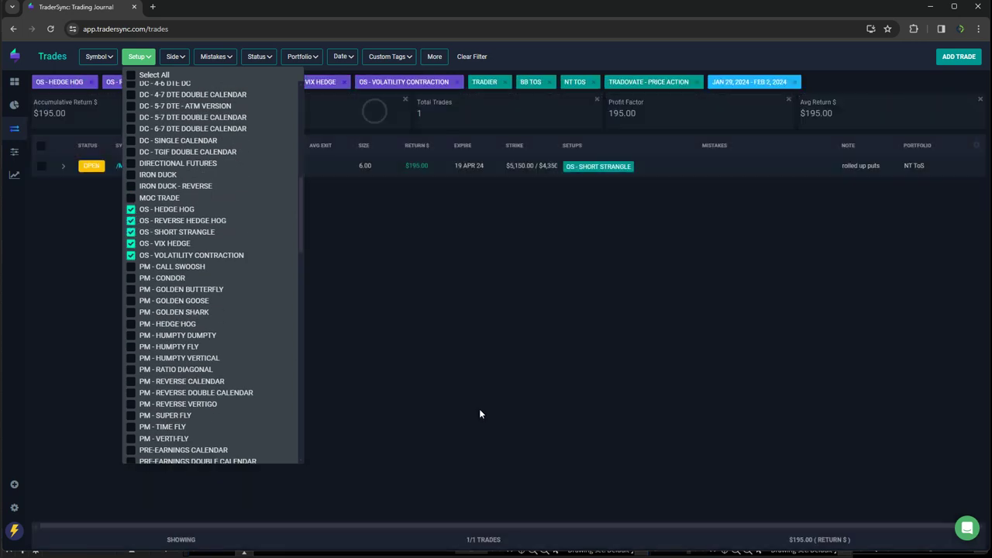
{"action": "left_click", "coordinate": [558, 401]}
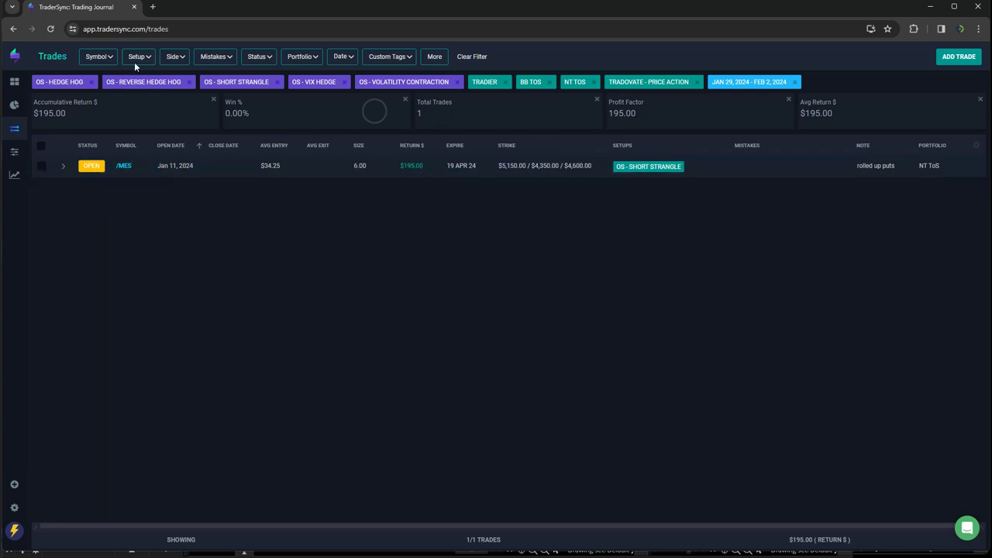
{"action": "left_click", "coordinate": [50, 30]}
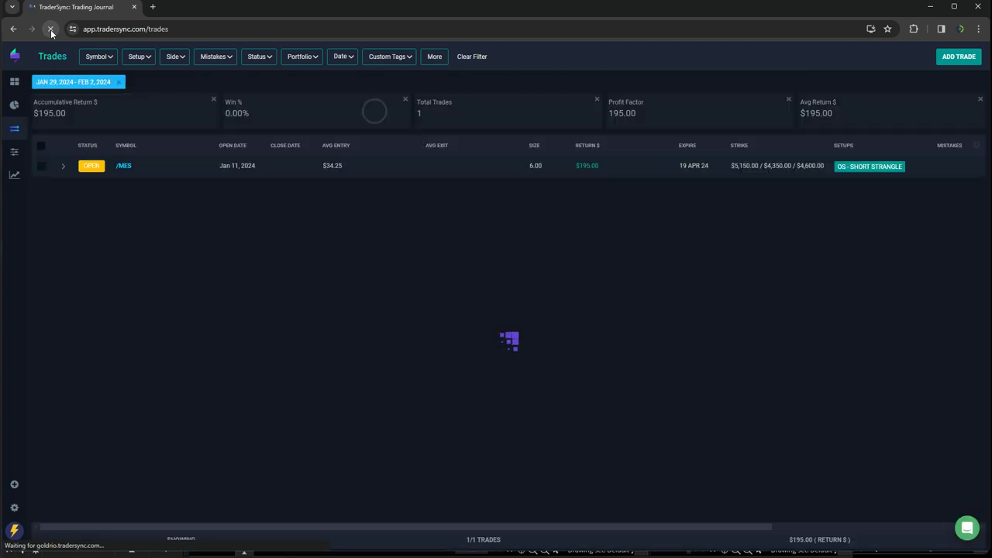
Remove all five OS setups, from HEDGE HOG through VOLATILITY CONTRACTION, from the setup filter
{"action": "left_click", "coordinate": [141, 57]}
{"action": "scroll", "coordinate": [187, 257], "scroll_direction": "down", "scroll_amount": 5}
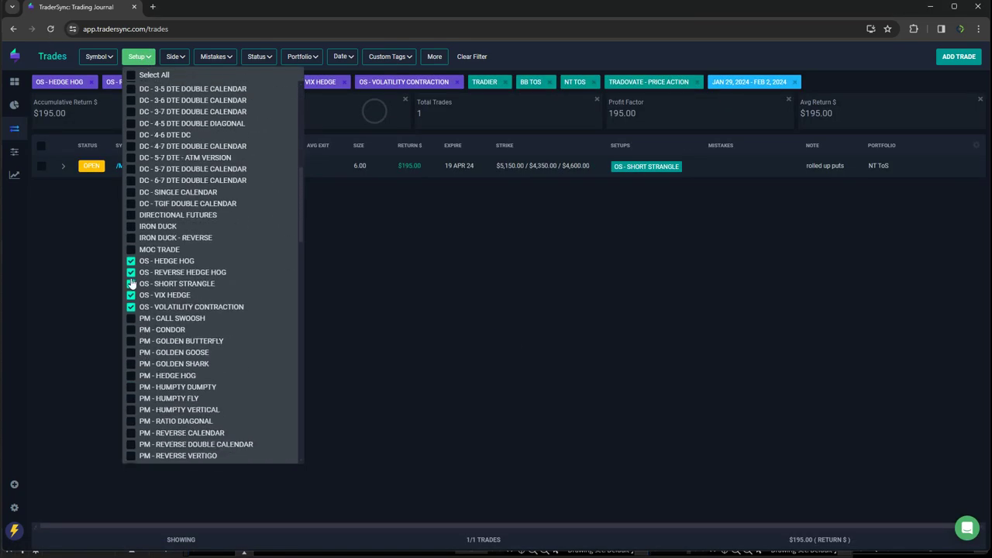
{"action": "left_click", "coordinate": [131, 262]}
{"action": "left_click", "coordinate": [131, 272]}
{"action": "left_click", "coordinate": [131, 284]}
{"action": "left_click", "coordinate": [131, 295]}
{"action": "left_click", "coordinate": [131, 307]}
Filter the trades by the PM setups from CALL SWOOSH through HUMPTY VERTICAL
{"action": "left_click", "coordinate": [131, 319]}
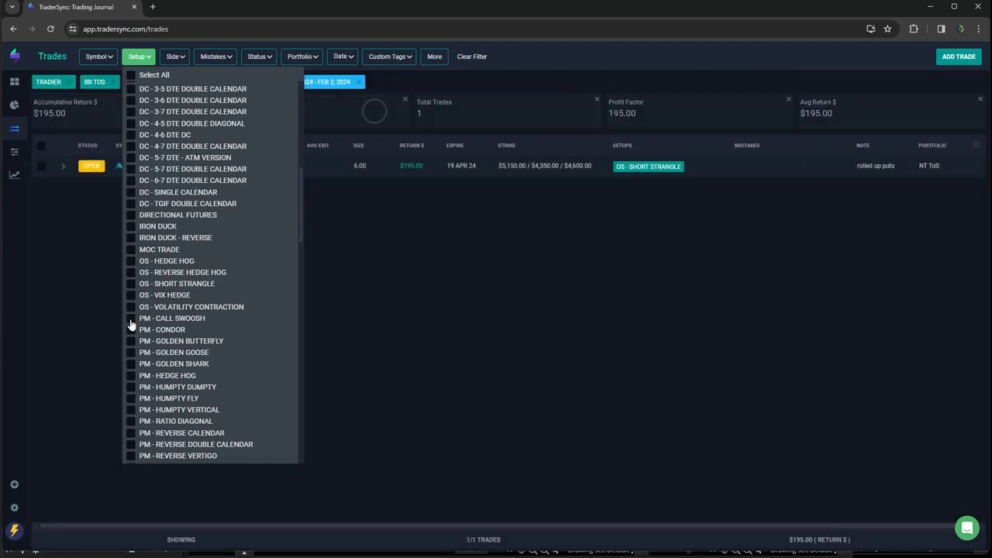
{"action": "left_click", "coordinate": [131, 329]}
{"action": "left_click", "coordinate": [131, 341]}
{"action": "left_click", "coordinate": [131, 353]}
{"action": "left_click", "coordinate": [131, 364]}
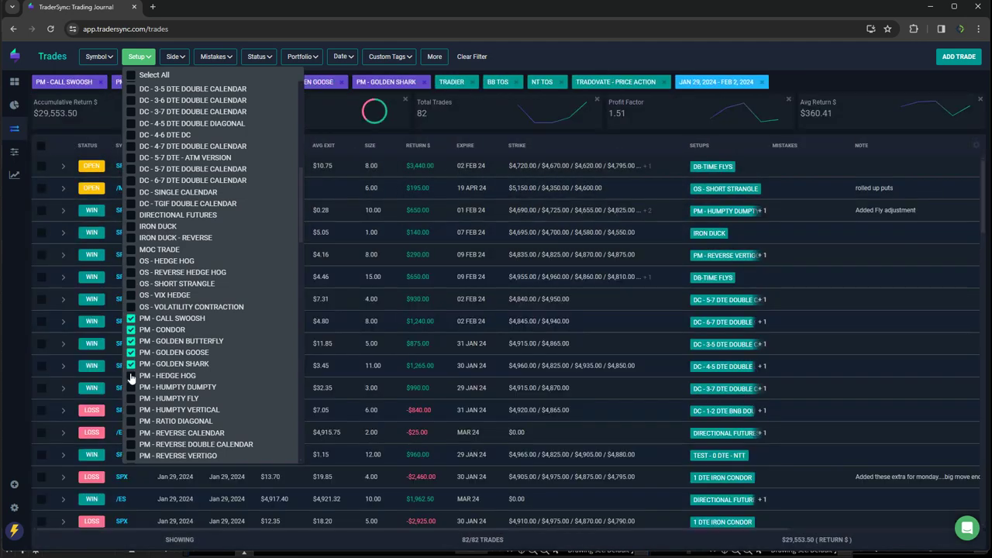
{"action": "left_click", "coordinate": [131, 375]}
{"action": "left_click", "coordinate": [131, 387]}
{"action": "left_click", "coordinate": [131, 398]}
{"action": "left_click", "coordinate": [131, 409]}
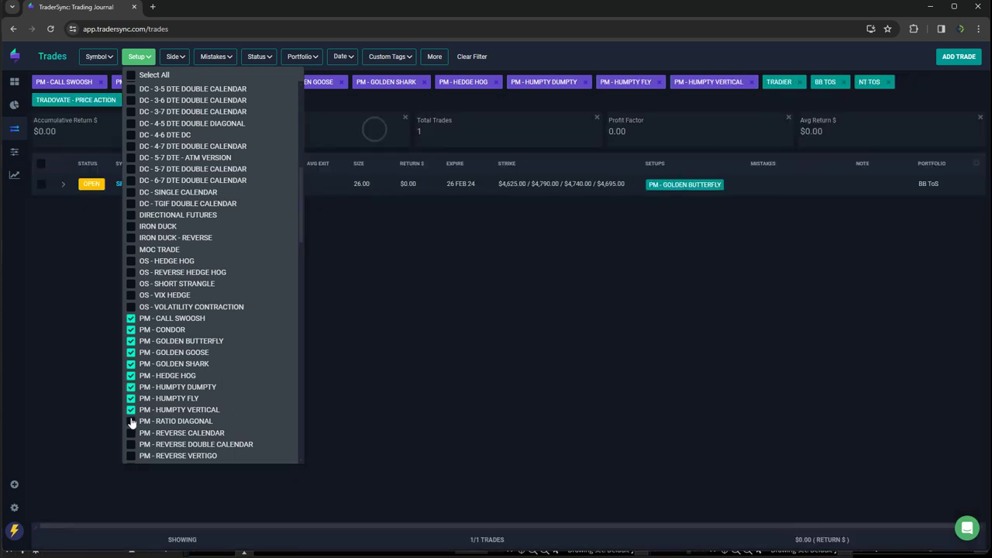
Add the remaining PM setups to the filter, from RATIO DIAGONAL through VERTI-FLY
{"action": "left_click", "coordinate": [131, 421]}
{"action": "left_click", "coordinate": [131, 433]}
{"action": "left_click", "coordinate": [131, 444]}
{"action": "scroll", "coordinate": [186, 432], "scroll_direction": "down", "scroll_amount": 2}
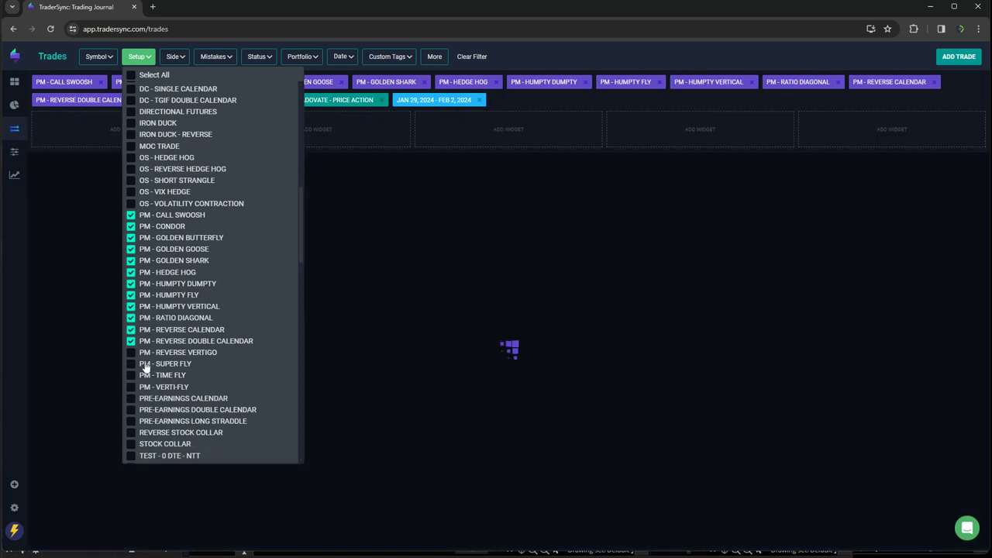
{"action": "left_click", "coordinate": [131, 375]}
{"action": "left_click", "coordinate": [131, 387]}
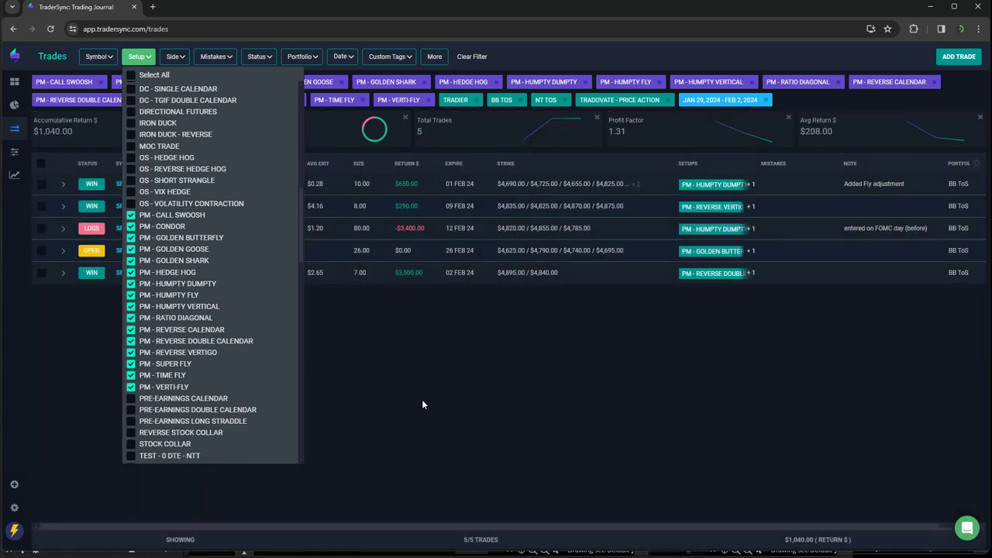
{"action": "left_click", "coordinate": [361, 388]}
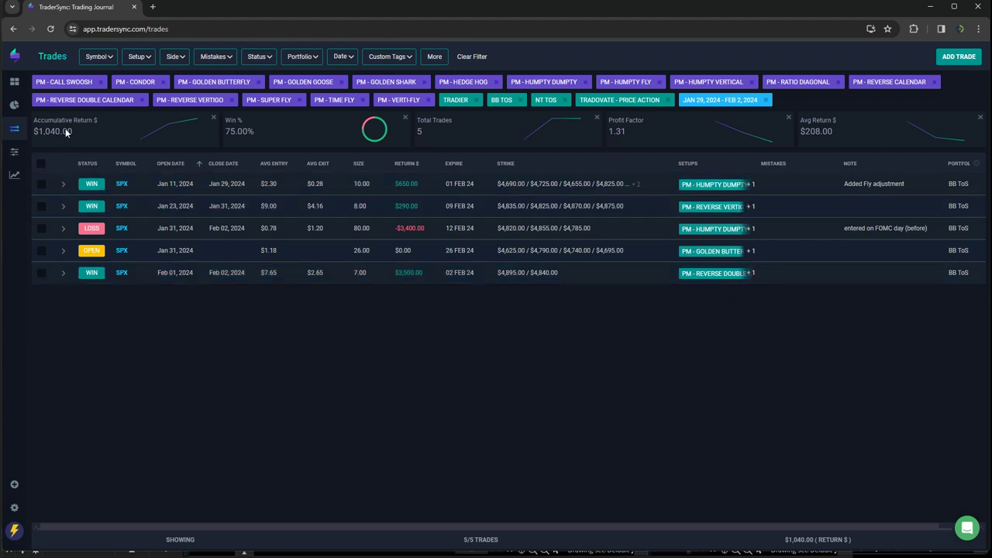
Remove the PM setups from CALL SWOOSH through HUMPTY VERTICAL from the setup filter
{"action": "left_click", "coordinate": [143, 56]}
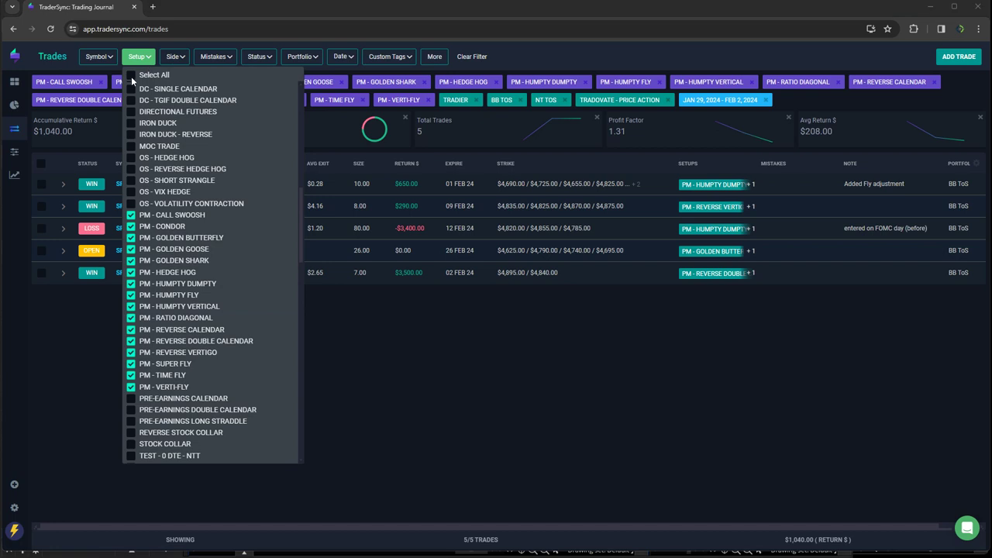
{"action": "scroll", "coordinate": [140, 131], "scroll_direction": "up", "scroll_amount": 1}
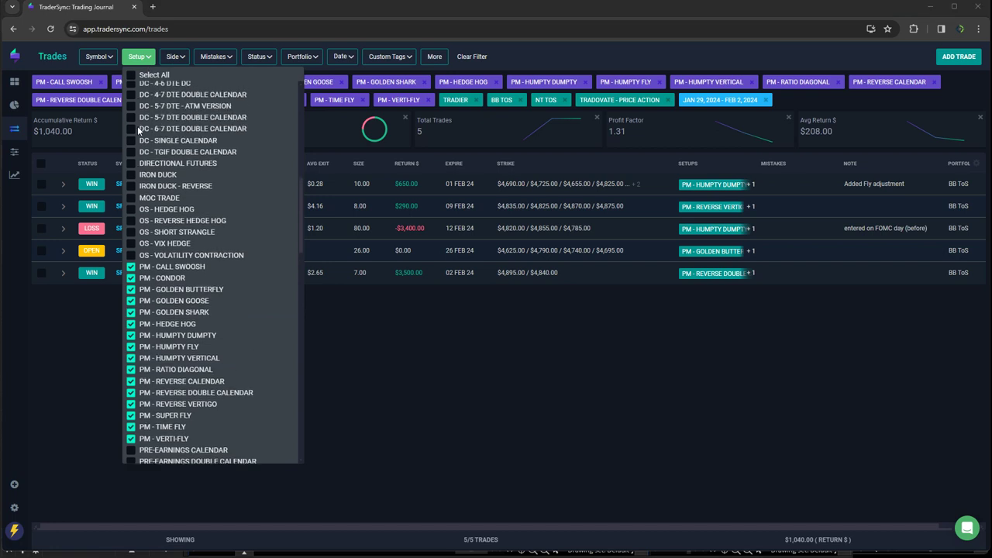
{"action": "left_click", "coordinate": [131, 266]}
{"action": "left_click", "coordinate": [131, 277]}
{"action": "left_click", "coordinate": [131, 289]}
{"action": "left_click", "coordinate": [131, 301]}
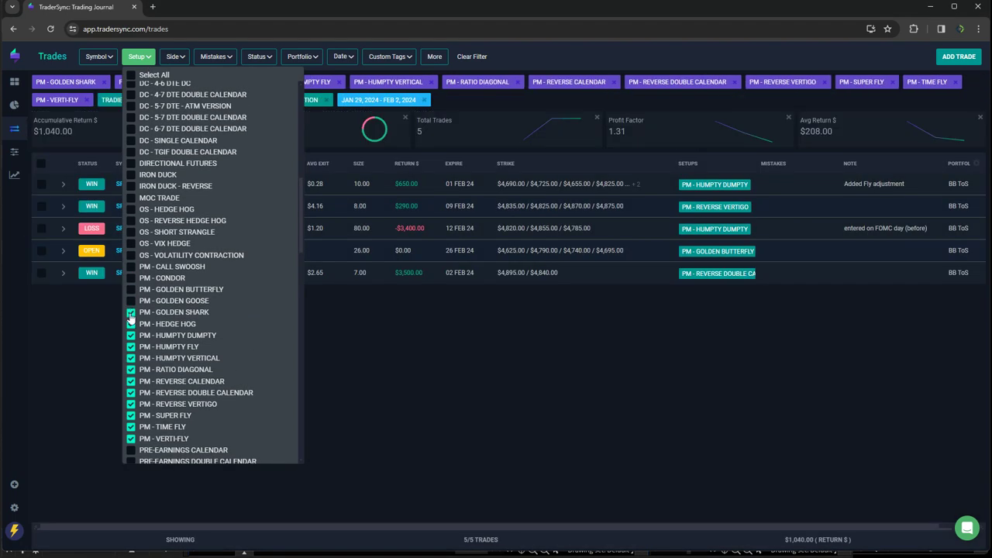
{"action": "left_click", "coordinate": [131, 312]}
{"action": "left_click", "coordinate": [131, 323]}
{"action": "left_click", "coordinate": [131, 335]}
{"action": "left_click", "coordinate": [131, 347]}
{"action": "left_click", "coordinate": [131, 358]}
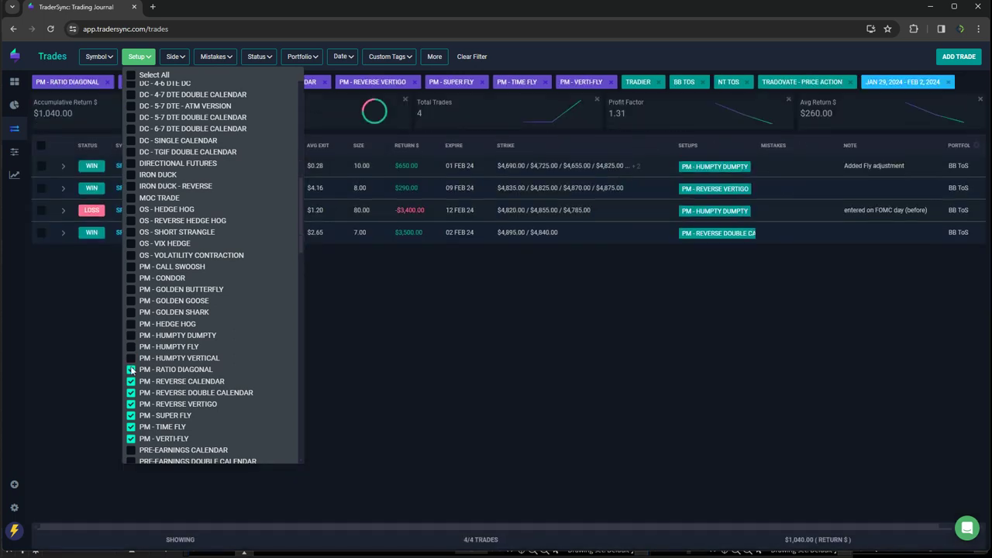
Replace the remaining PM setups, from RATIO DIAGONAL through VERTI-FLY, with the TEST - 0 DTE - NTT setup
{"action": "left_click", "coordinate": [131, 369]}
{"action": "left_click", "coordinate": [131, 381]}
{"action": "left_click", "coordinate": [131, 392]}
{"action": "left_click", "coordinate": [131, 404]}
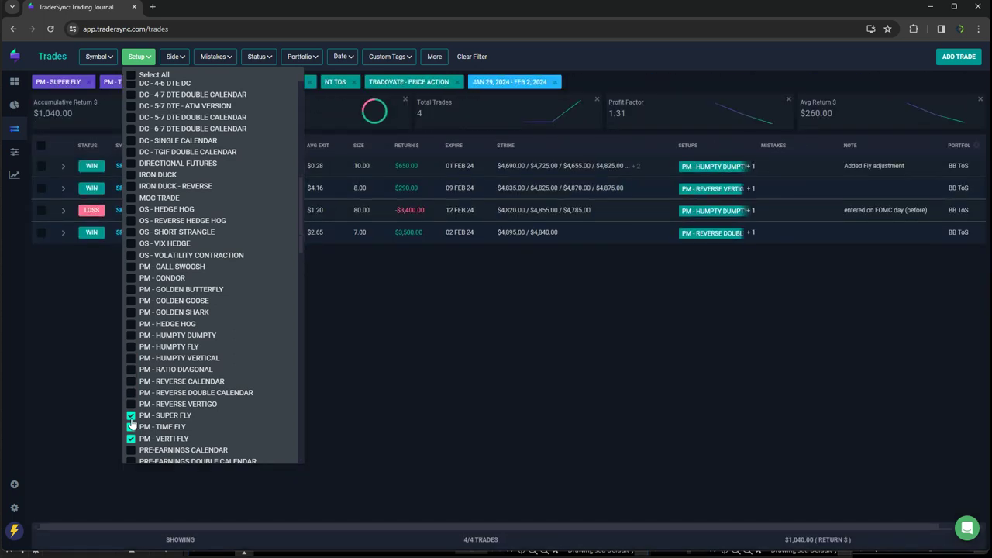
{"action": "left_click", "coordinate": [131, 415]}
{"action": "left_click", "coordinate": [131, 426]}
{"action": "left_click", "coordinate": [131, 438]}
{"action": "scroll", "coordinate": [194, 388], "scroll_direction": "down", "scroll_amount": 5}
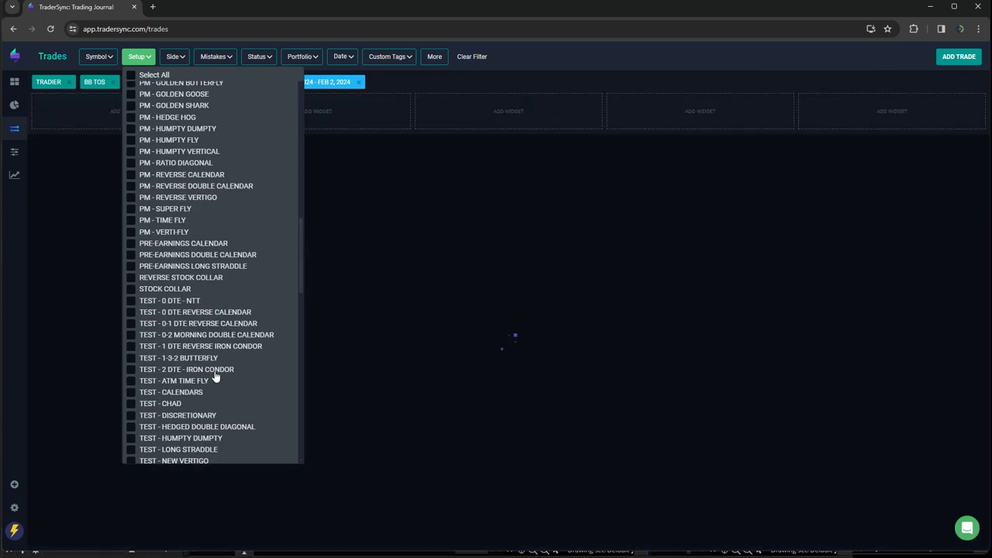
{"action": "left_click", "coordinate": [131, 300]}
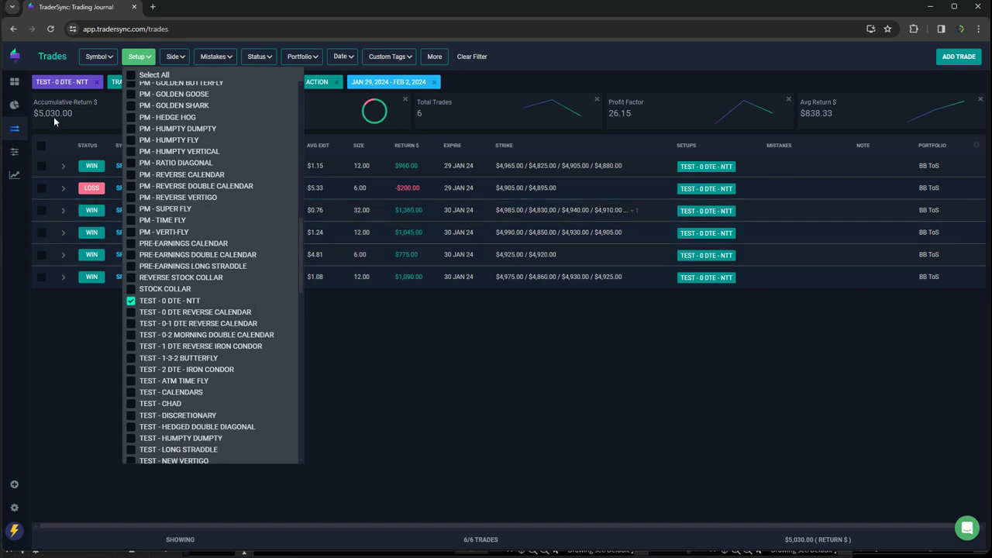
Add the TEST-0 DTE - PRICE ACTION setup to the filter and show the full trade list
{"action": "scroll", "coordinate": [187, 332], "scroll_direction": "down", "scroll_amount": 3}
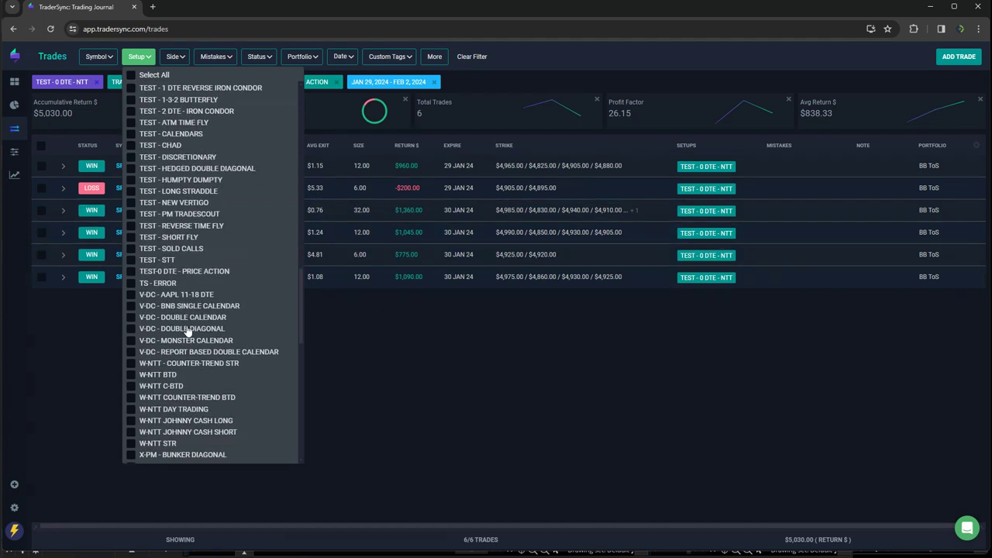
{"action": "left_click", "coordinate": [131, 272]}
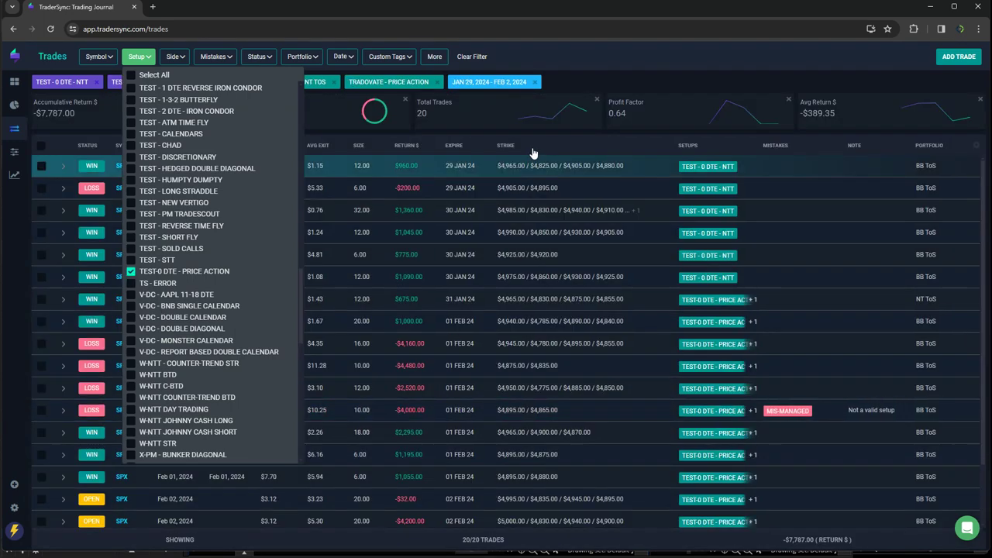
{"action": "left_click", "coordinate": [662, 78]}
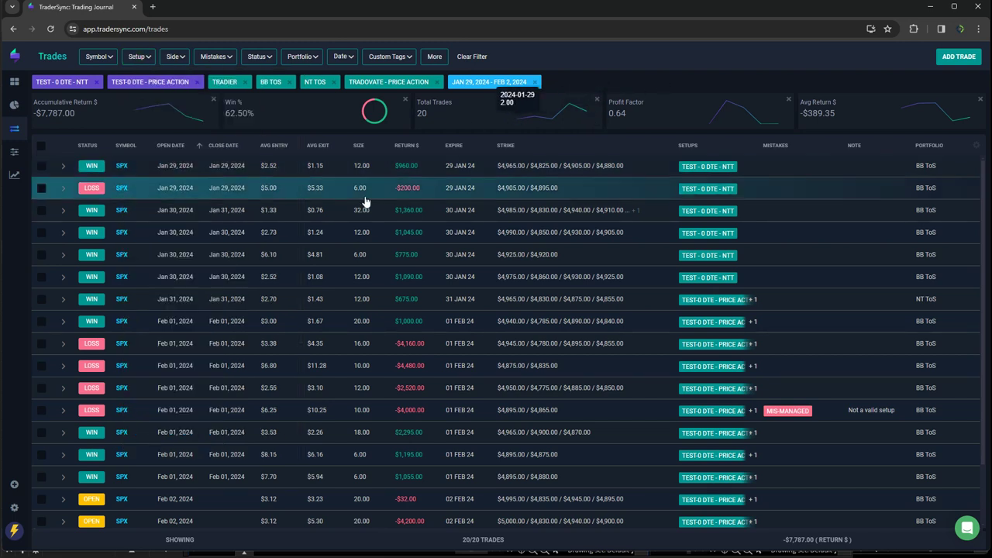